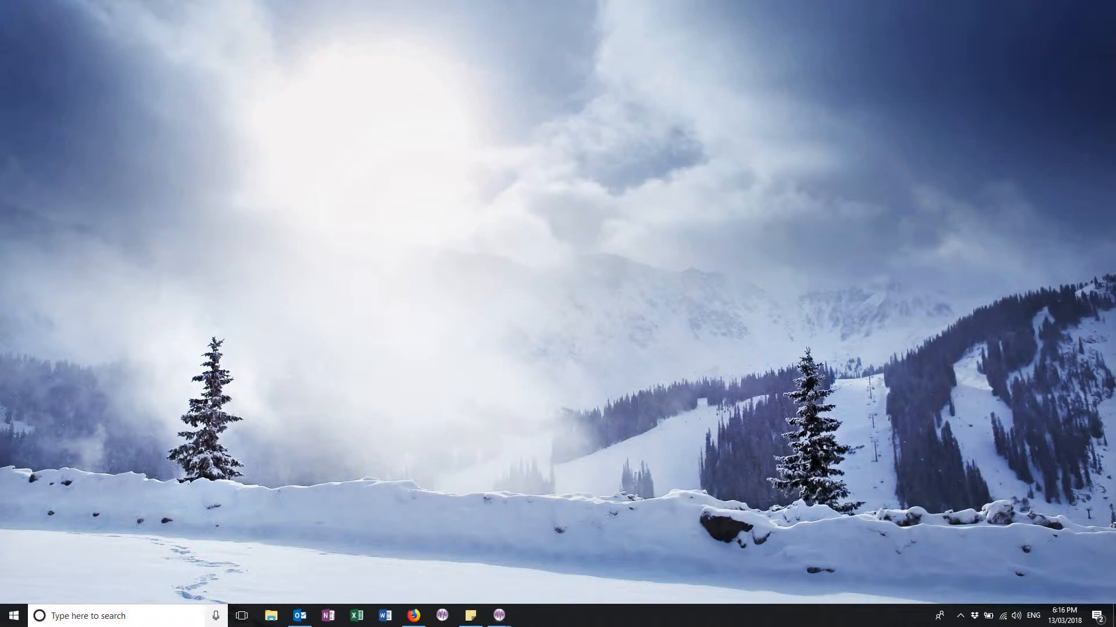
# Step: Search for and launch VLC media player from the Start search
pyautogui.press('super+s')
pyautogui.write('vl')
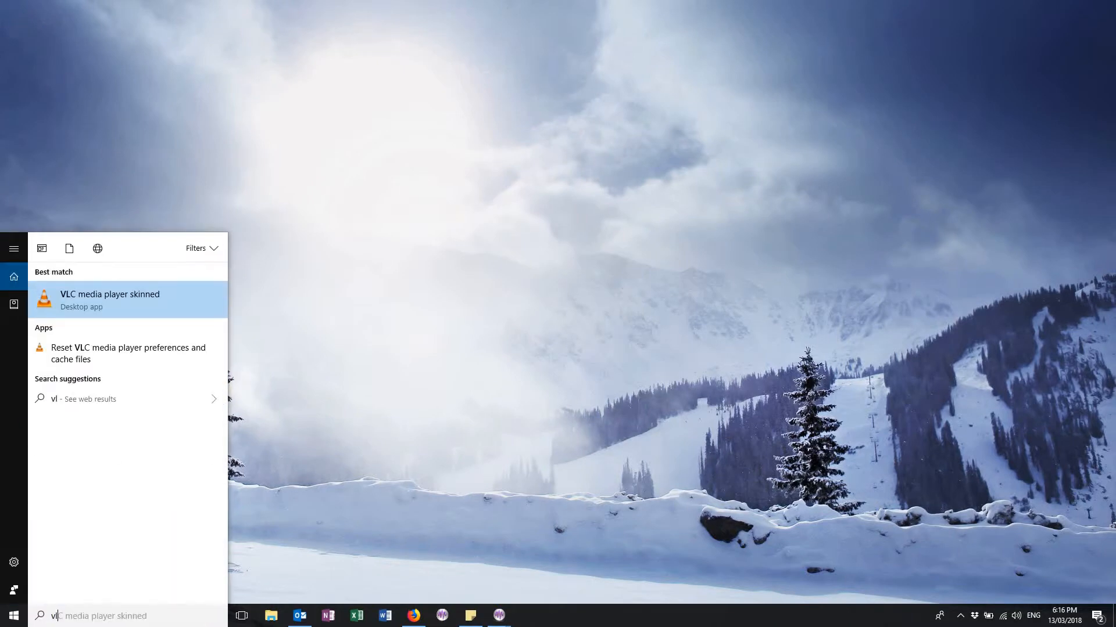
pyautogui.write('c')
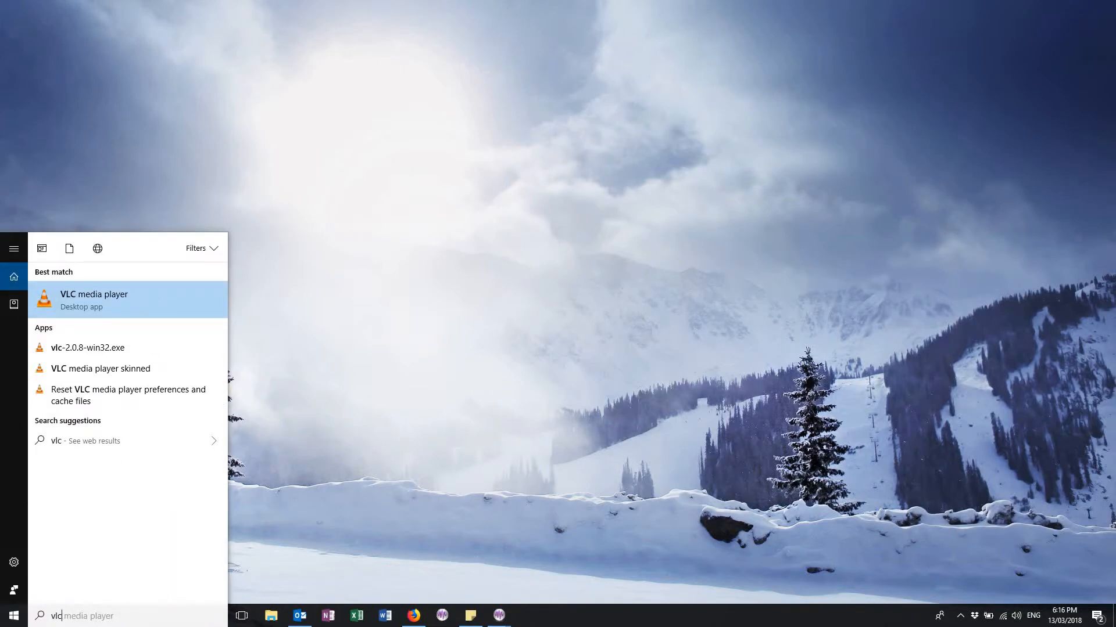
pyautogui.press('Return')
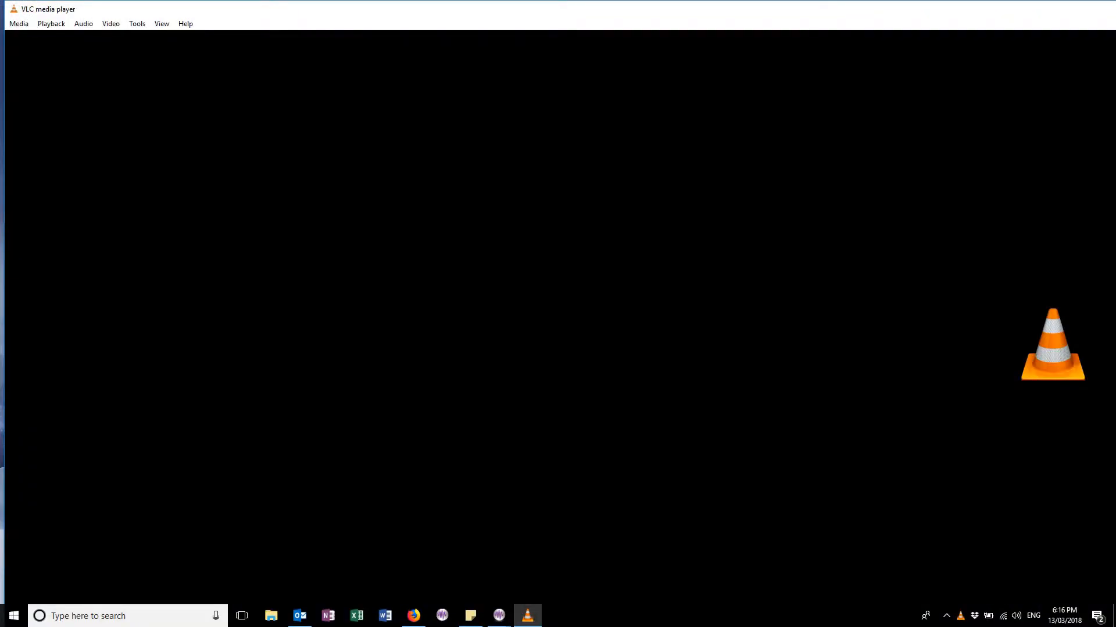
# Step: View the installed VLC version in the About dialog, then close it and quit VLC
pyautogui.hotkey('alt', 'h')
pyautogui.press('Down')
pyautogui.press('Down')
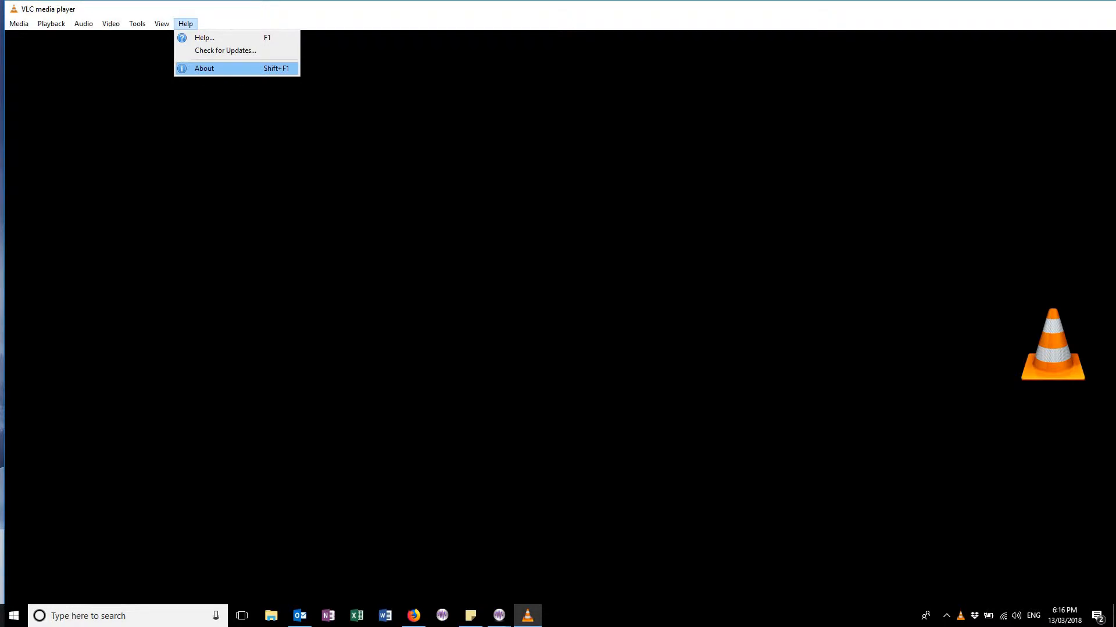
pyautogui.press('Return')
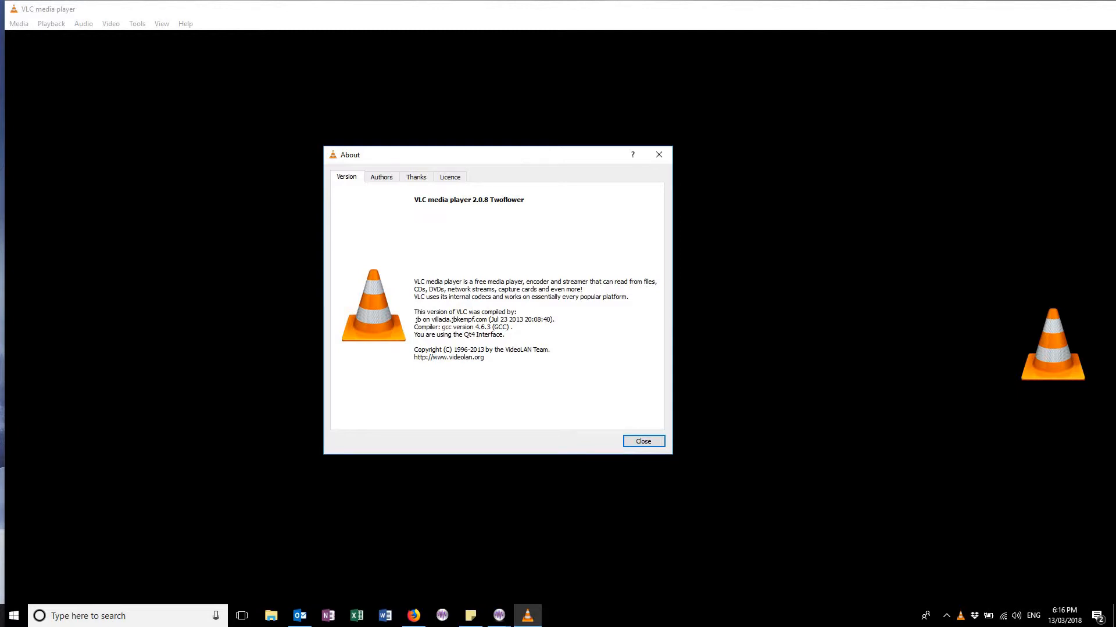
pyautogui.moveTo(494, 155); pyautogui.dragTo(444, 156)
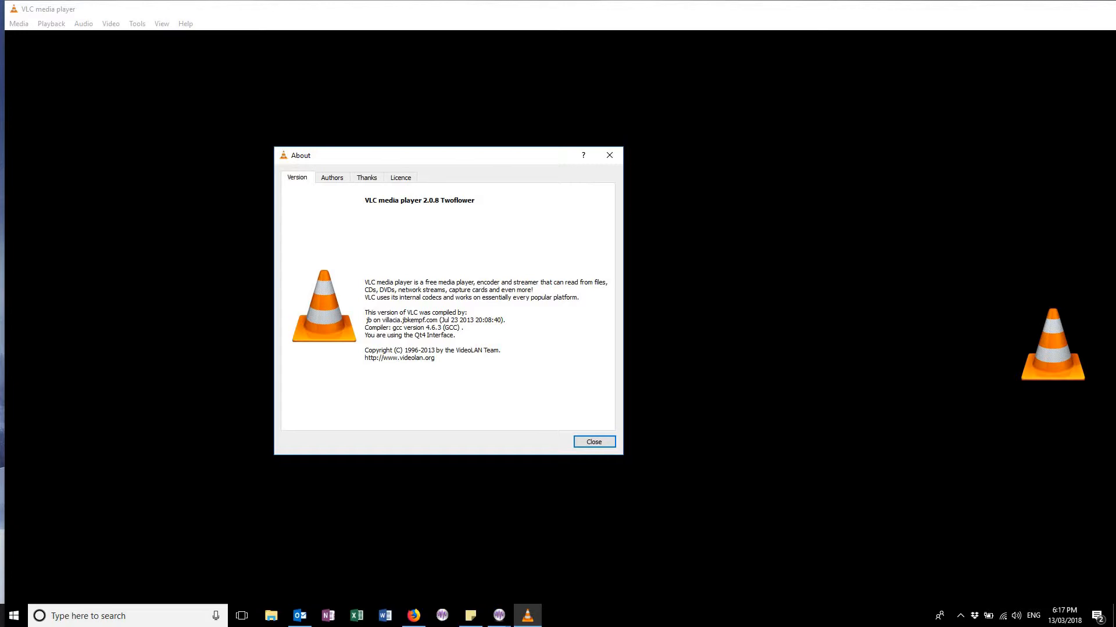
pyautogui.click(594, 442)
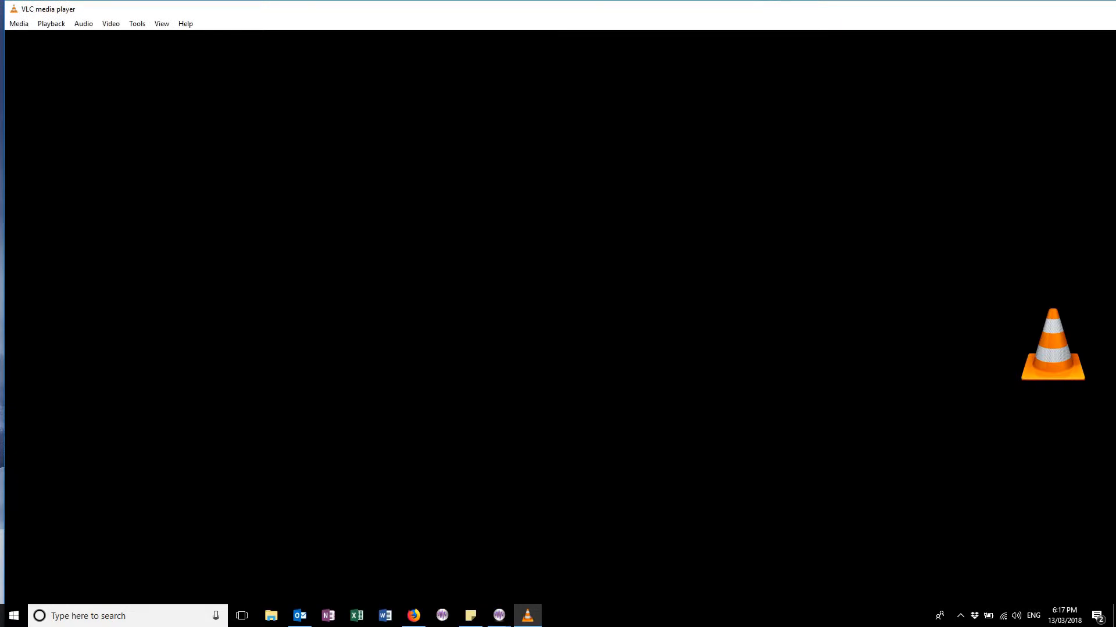
pyautogui.hotkey('alt', 'F4')
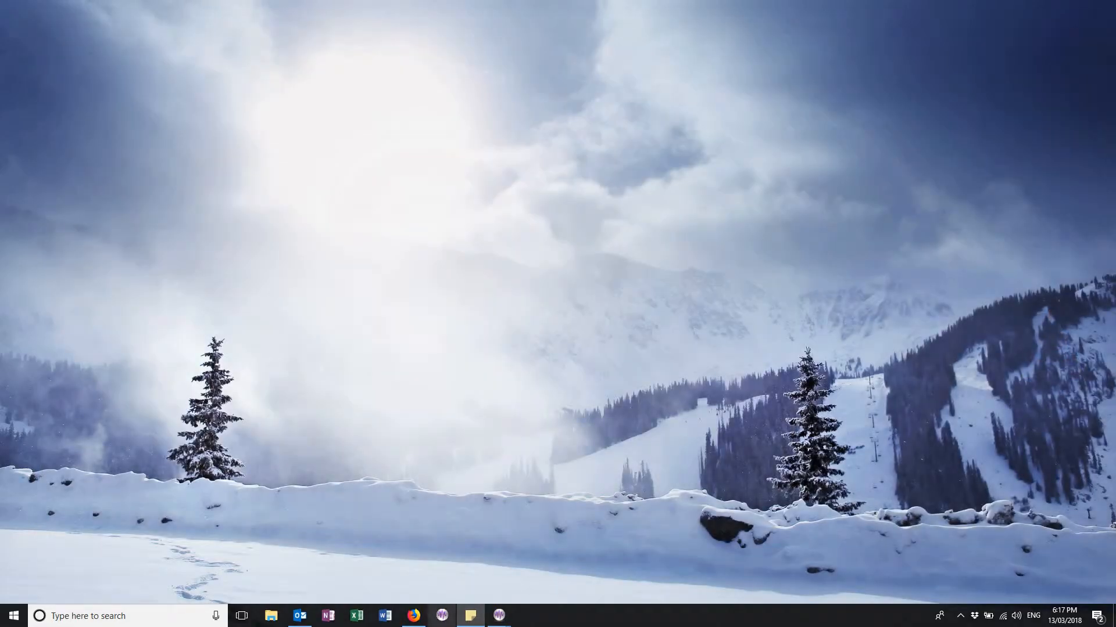
# Step: Open the browser and save the VLC 2.0.8 installer linked in the DVDgame row of the EEGer downloads page
pyautogui.click(413, 615)
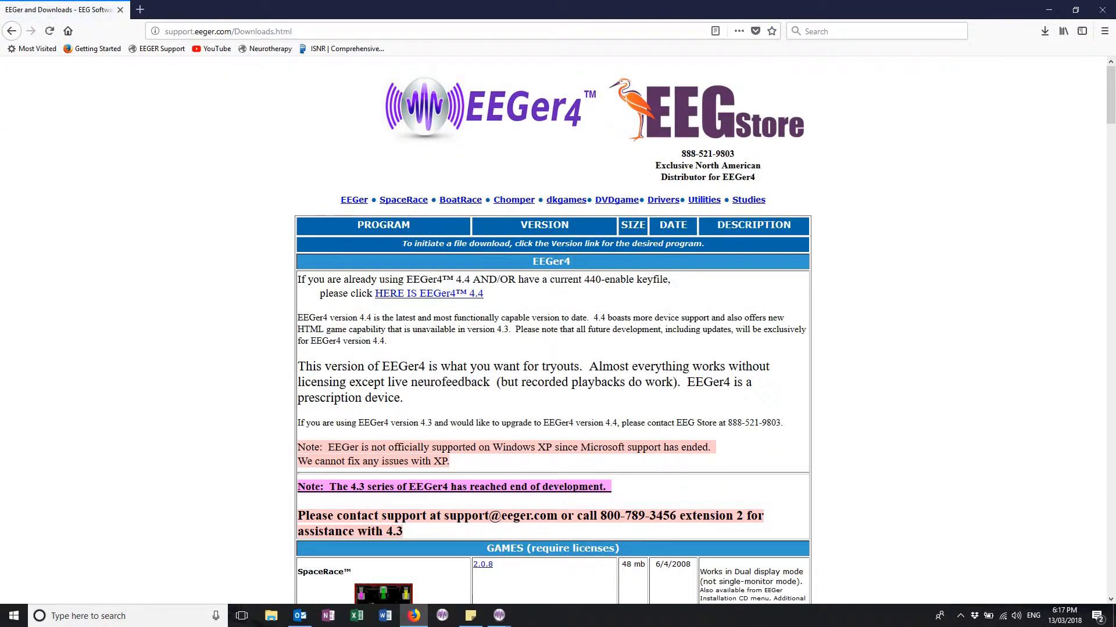
pyautogui.scroll(-6, 220, 265)
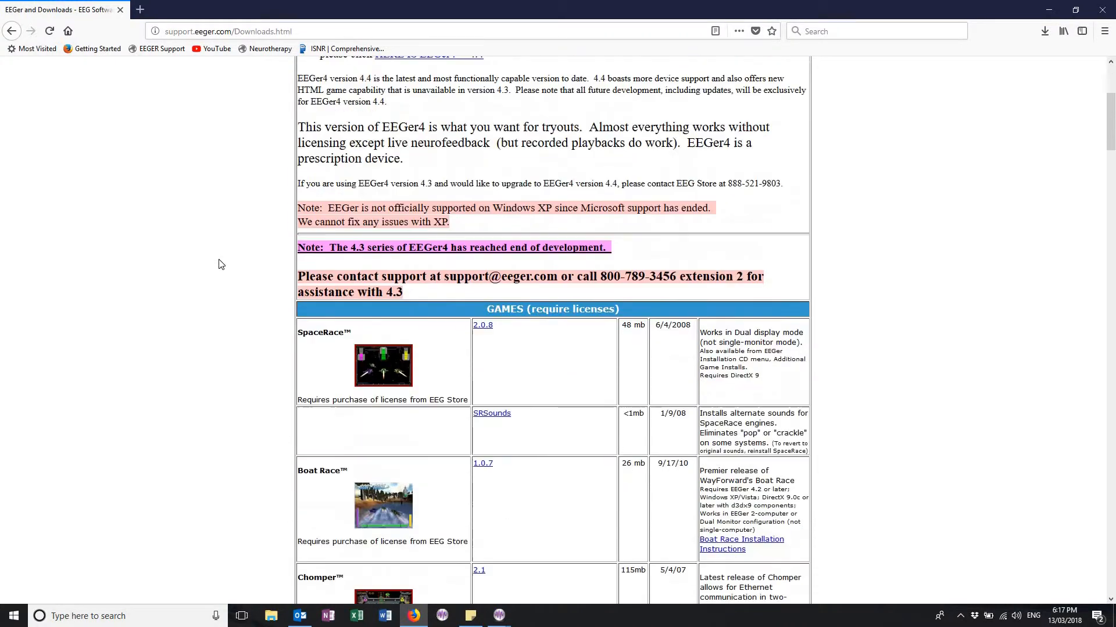
pyautogui.scroll(-4, 221, 265)
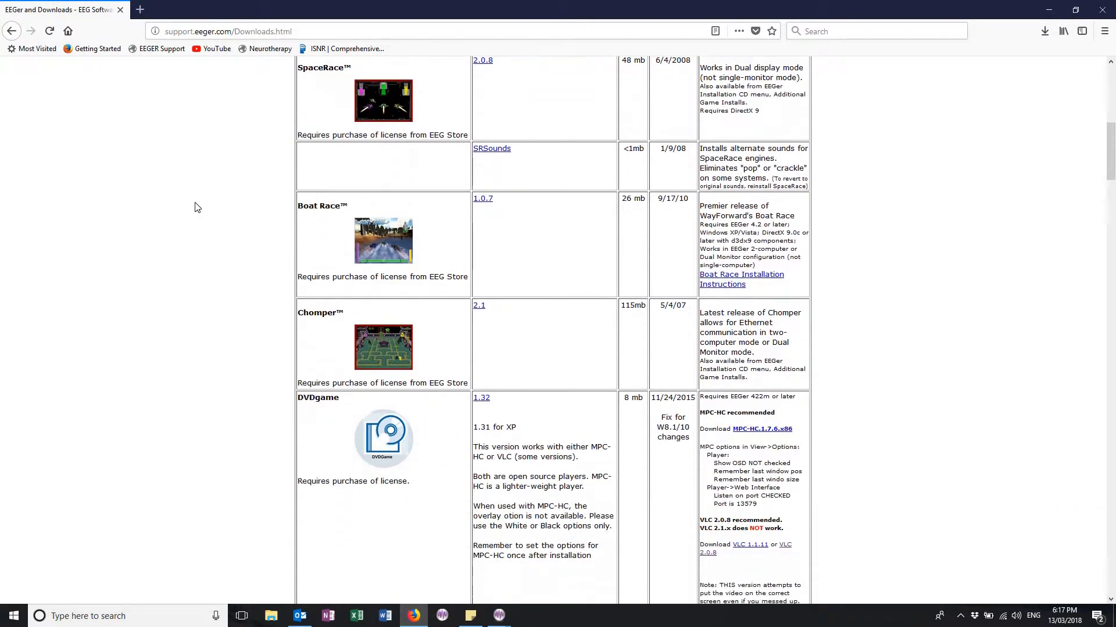
pyautogui.scroll(-1, 198, 210)
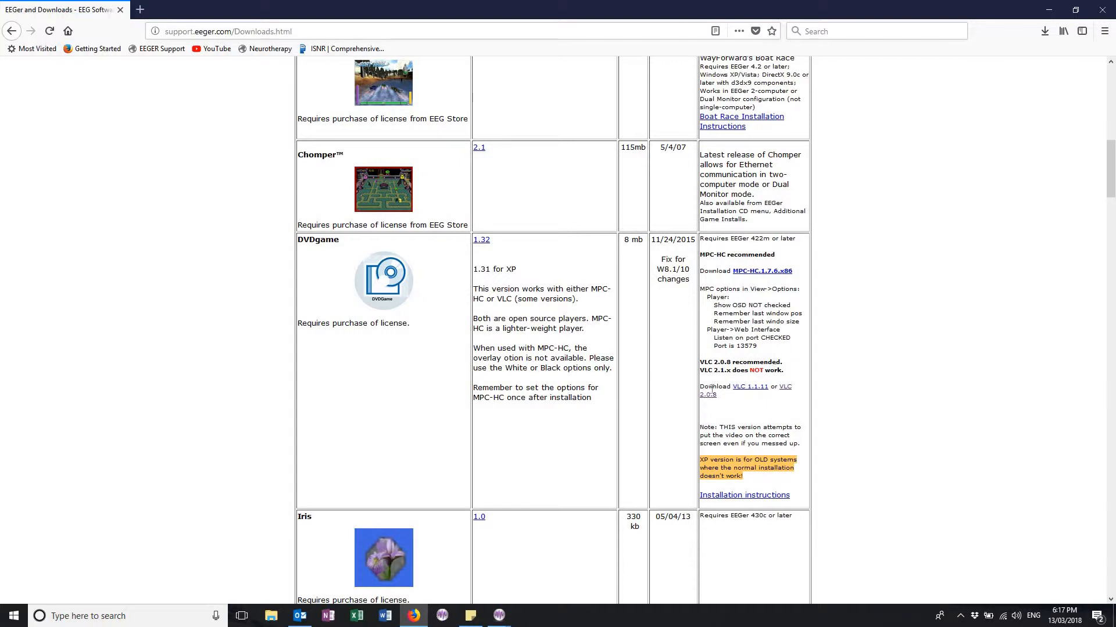
pyautogui.click(786, 395)
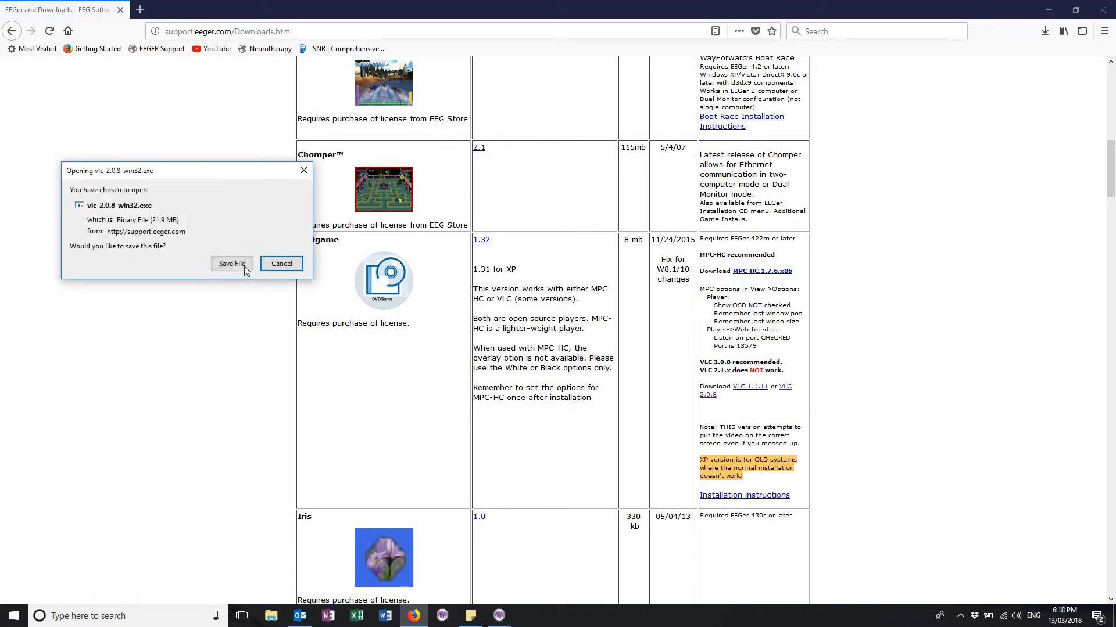
pyautogui.click(243, 266)
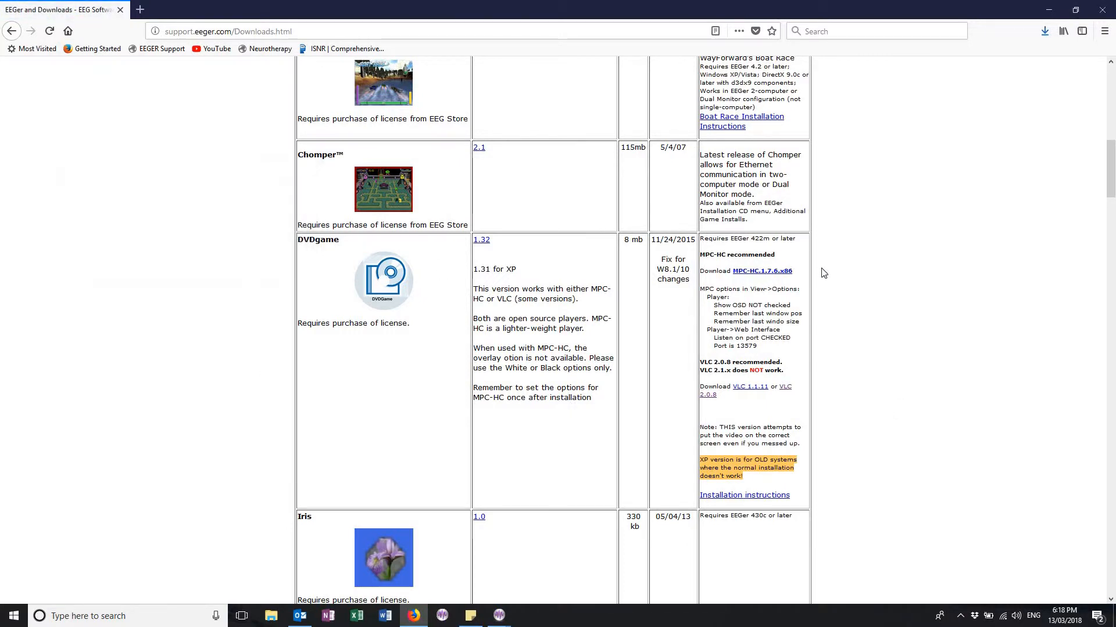
# Step: Run the downloaded vlc-2.0.8-win32.exe installer from the browser's downloads list
pyautogui.click(1044, 35)
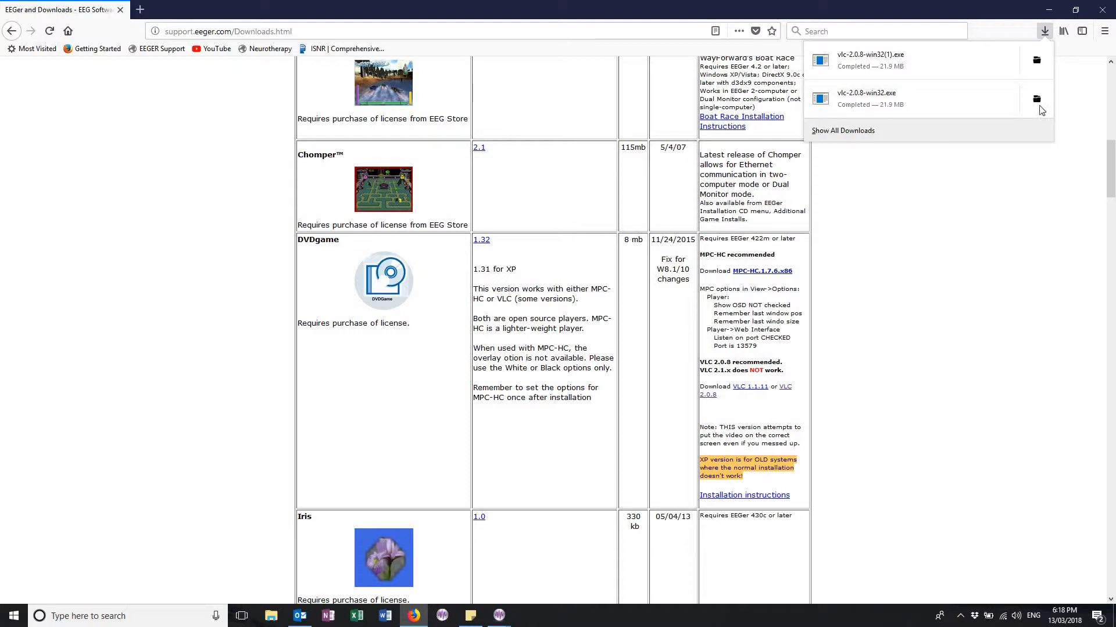
pyautogui.click(1044, 33)
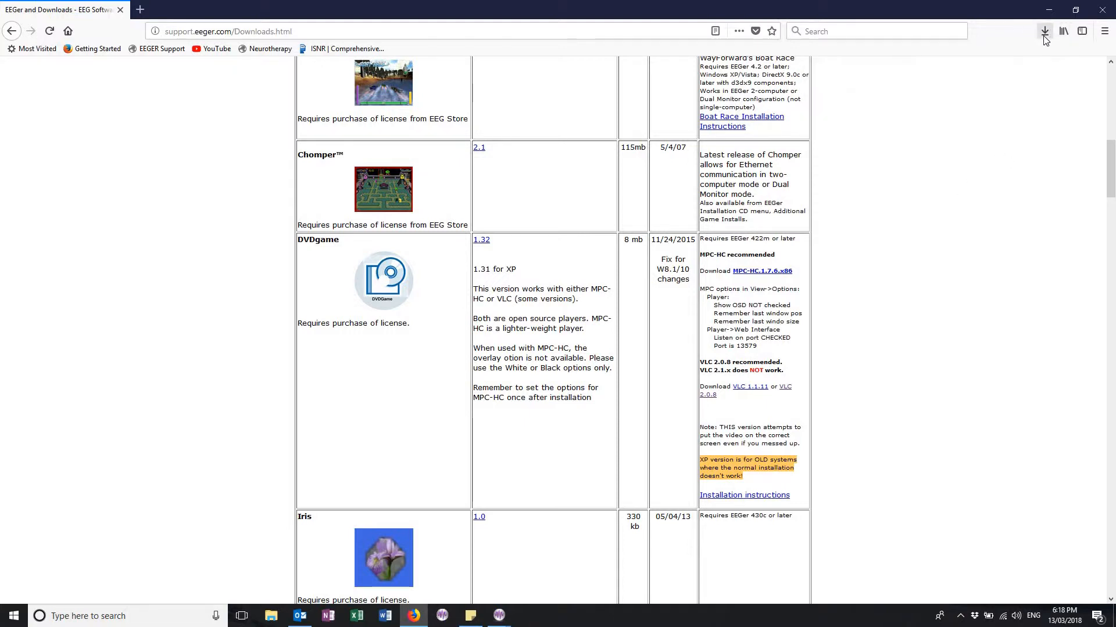
pyautogui.click(1044, 33)
pyautogui.click(926, 92)
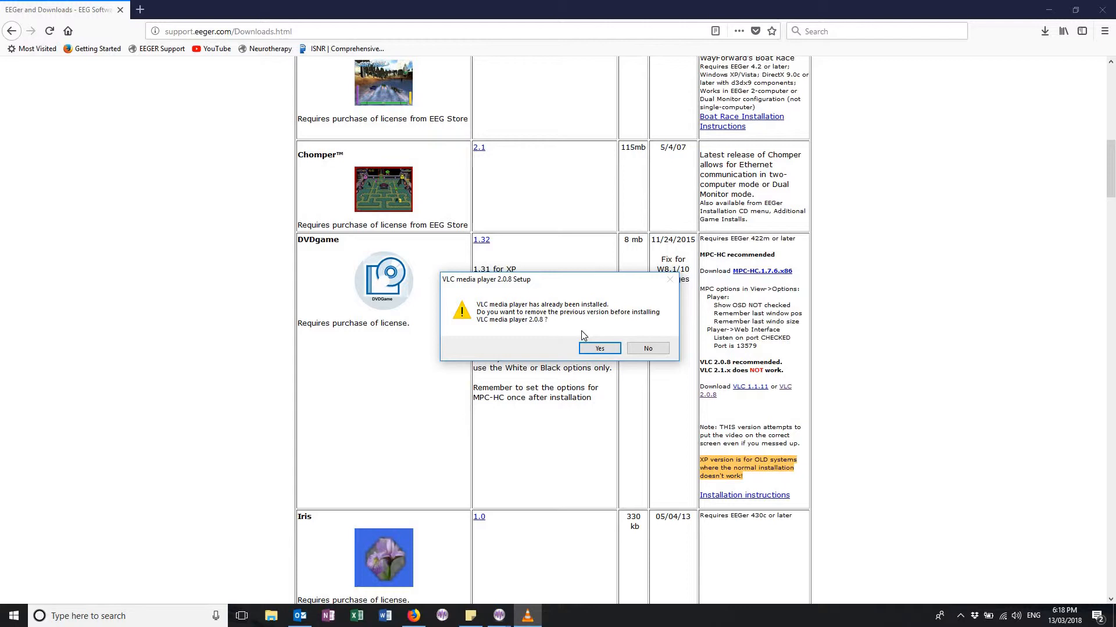
# Step: Remove the previously installed VLC 2.0.8, including deleting its preferences and cache
pyautogui.click(583, 350)
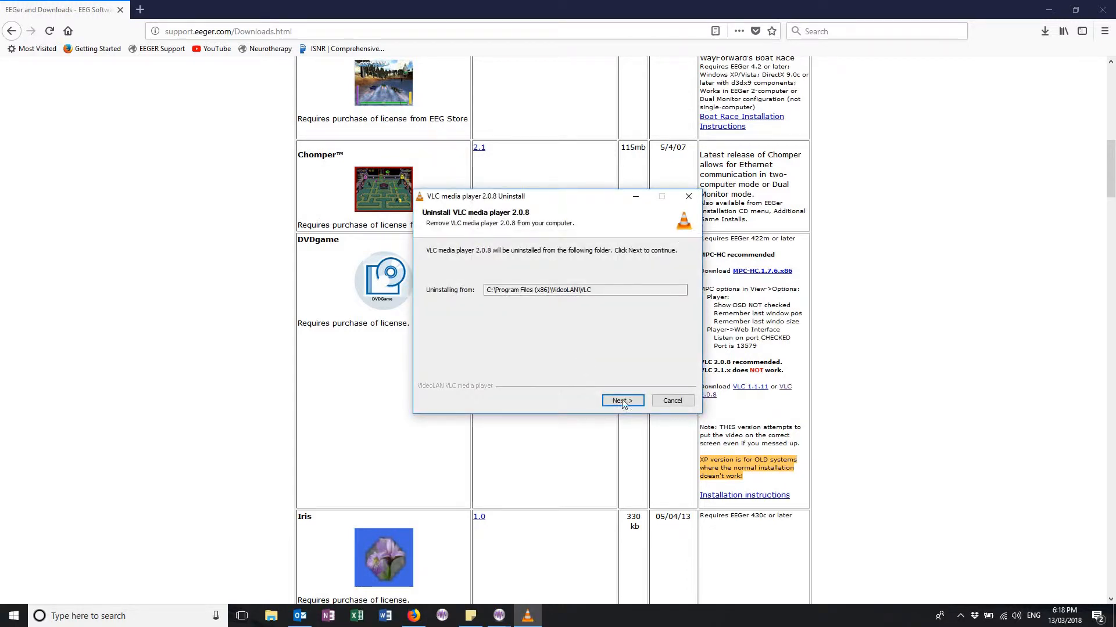
pyautogui.click(627, 404)
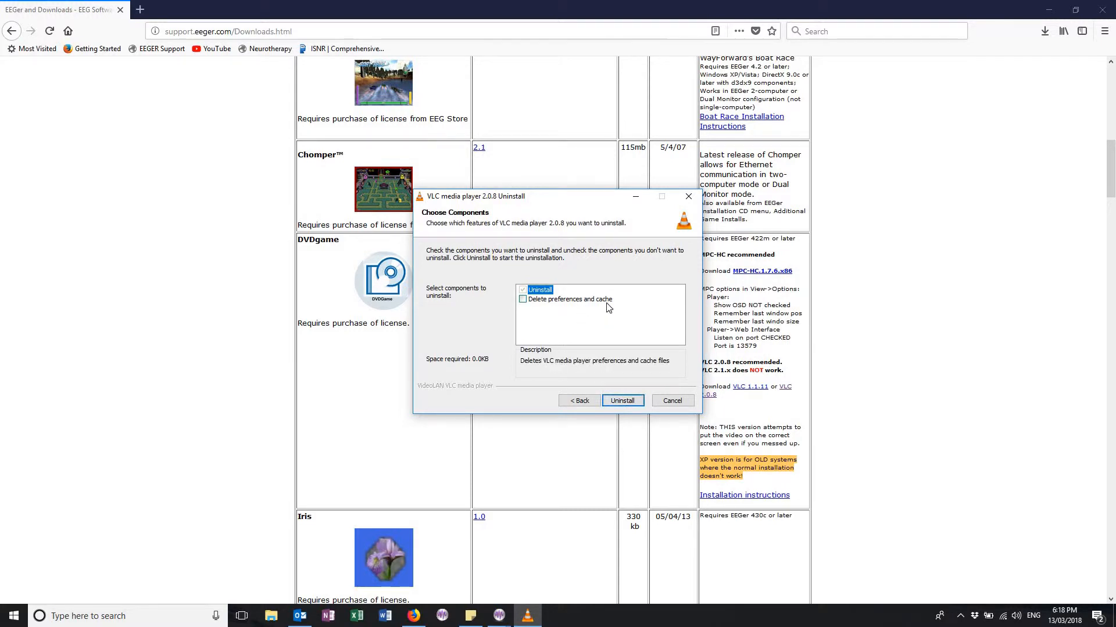
pyautogui.click(524, 299)
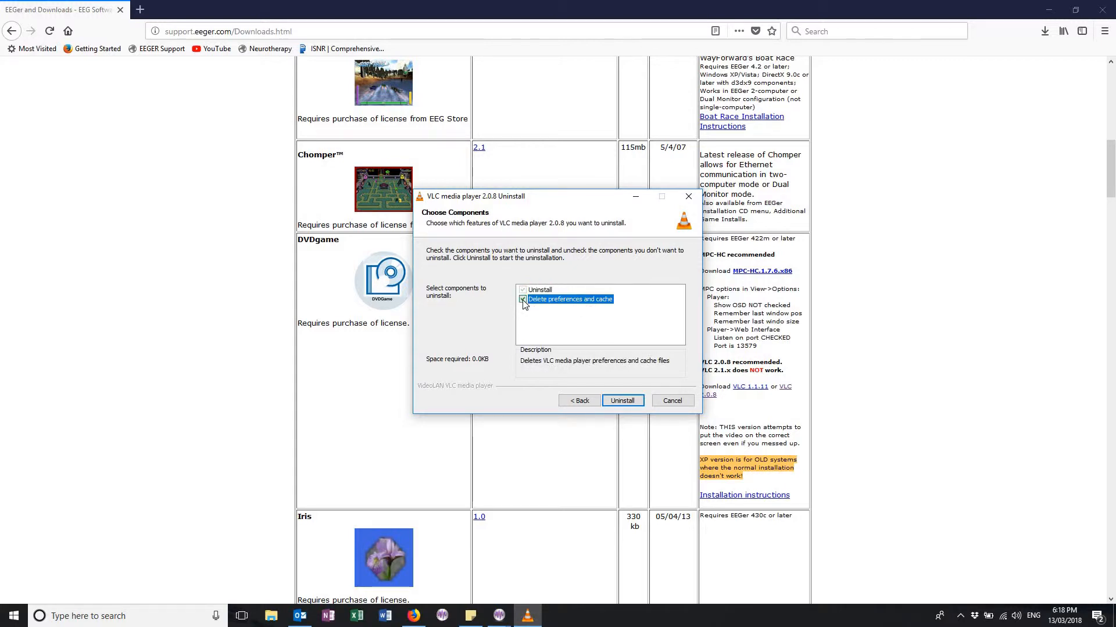
pyautogui.click(631, 400)
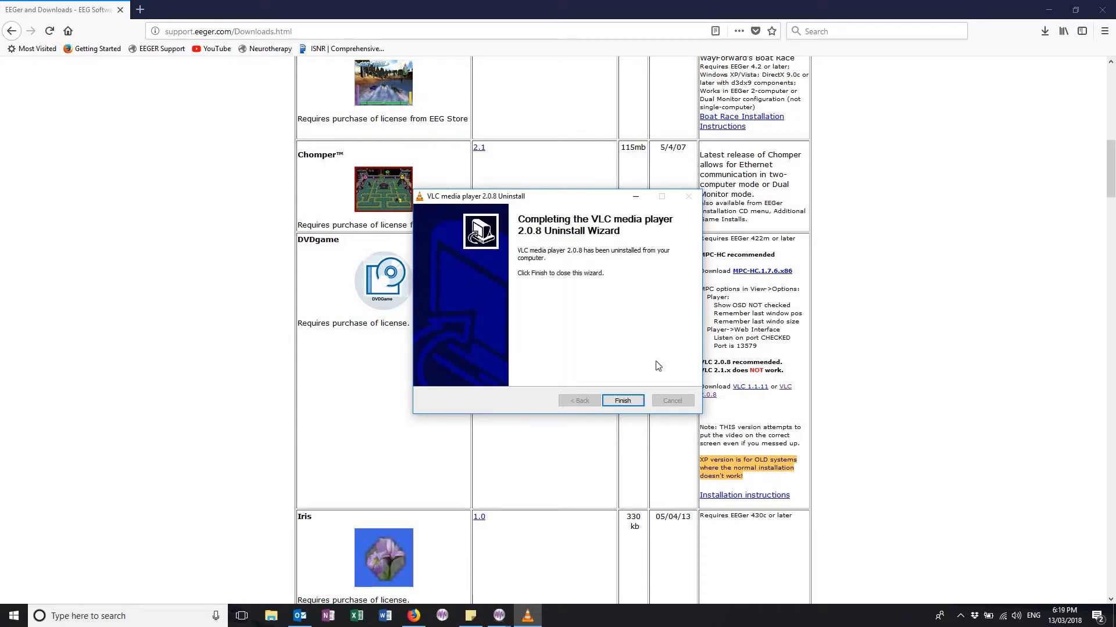
pyautogui.click(627, 402)
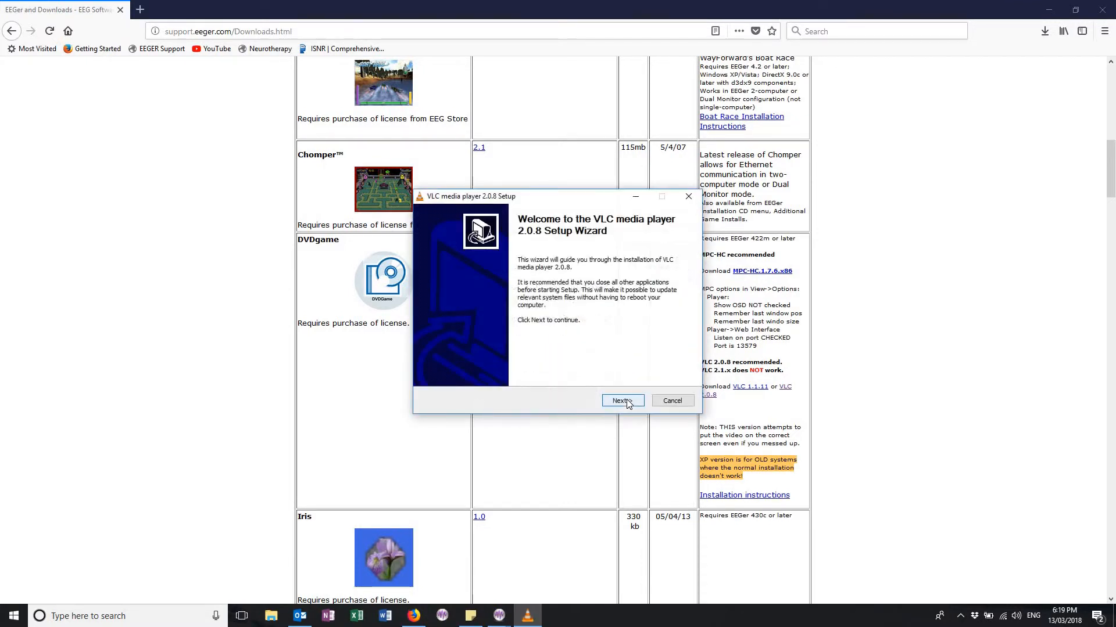
# Step: Install VLC media player 2.0.8 with the default components and folder, launching it when setup finishes
pyautogui.click(621, 402)
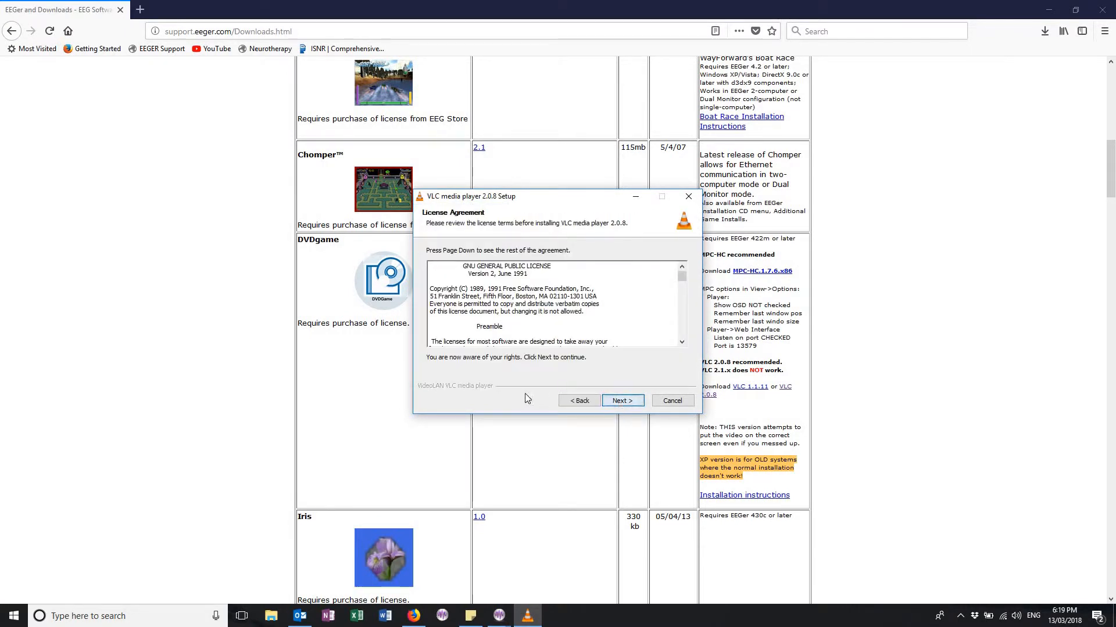
pyautogui.click(640, 403)
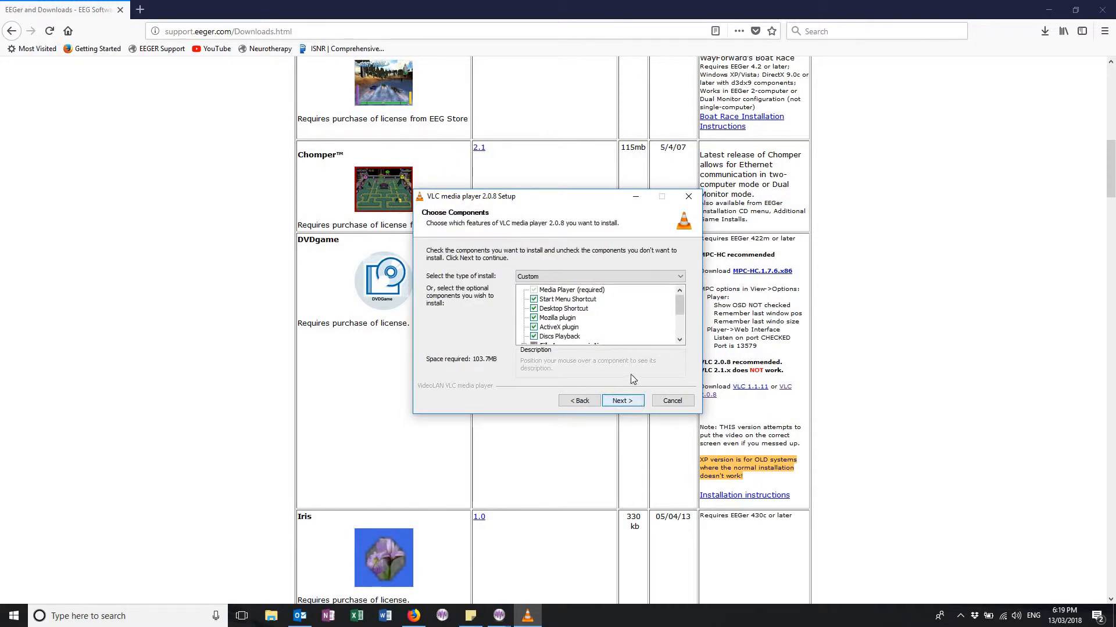
pyautogui.scroll(-2, 681, 314)
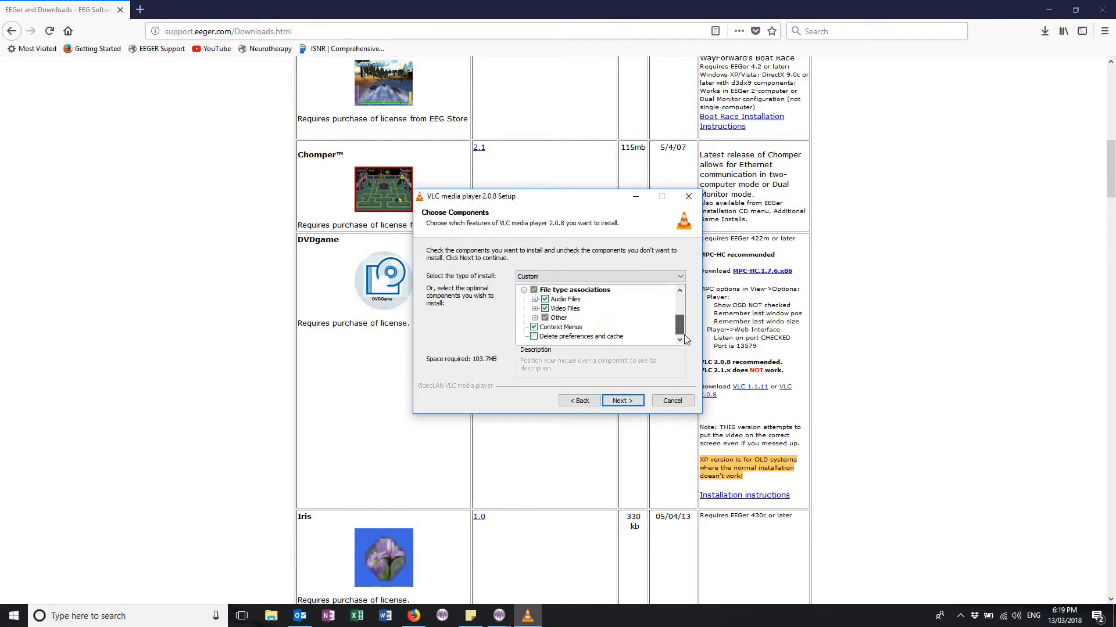
pyautogui.moveTo(683, 327); pyautogui.dragTo(673, 293)
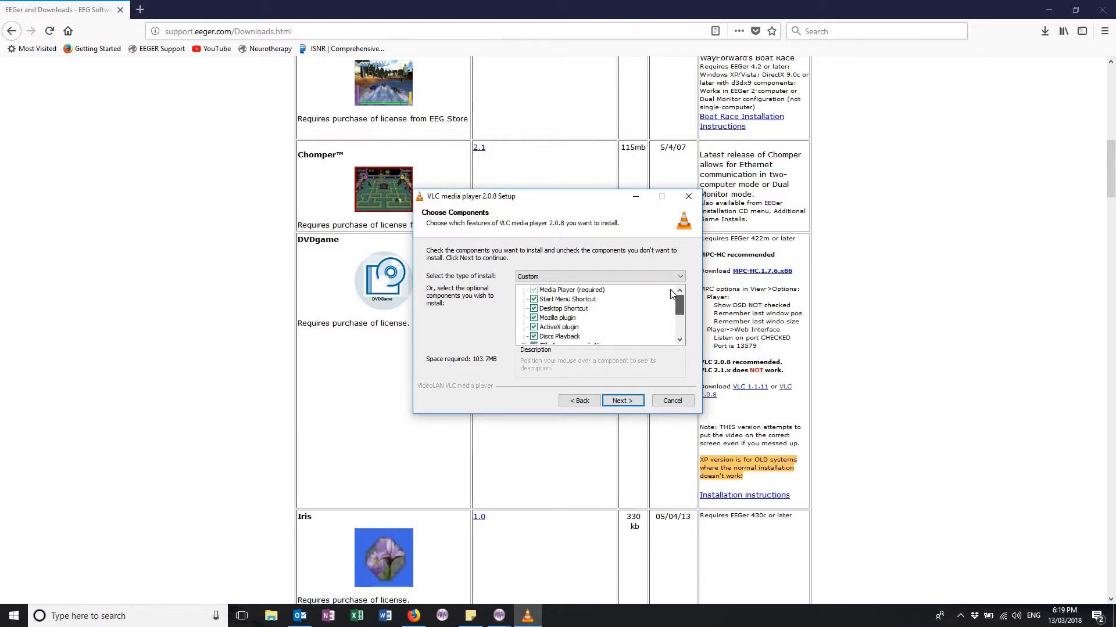
pyautogui.click(626, 402)
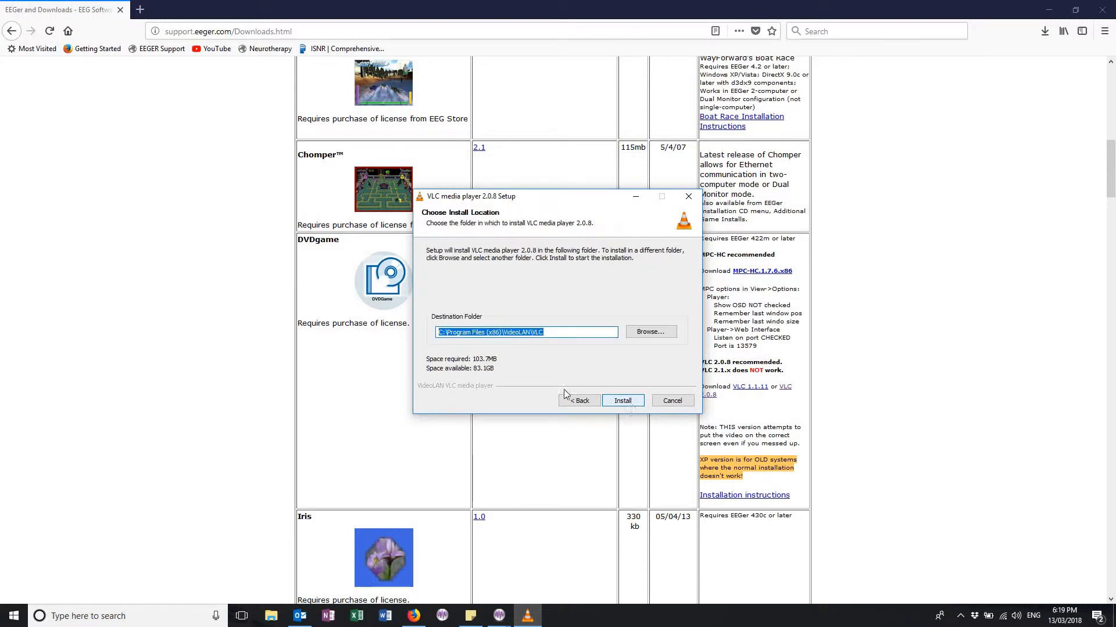
pyautogui.click(622, 400)
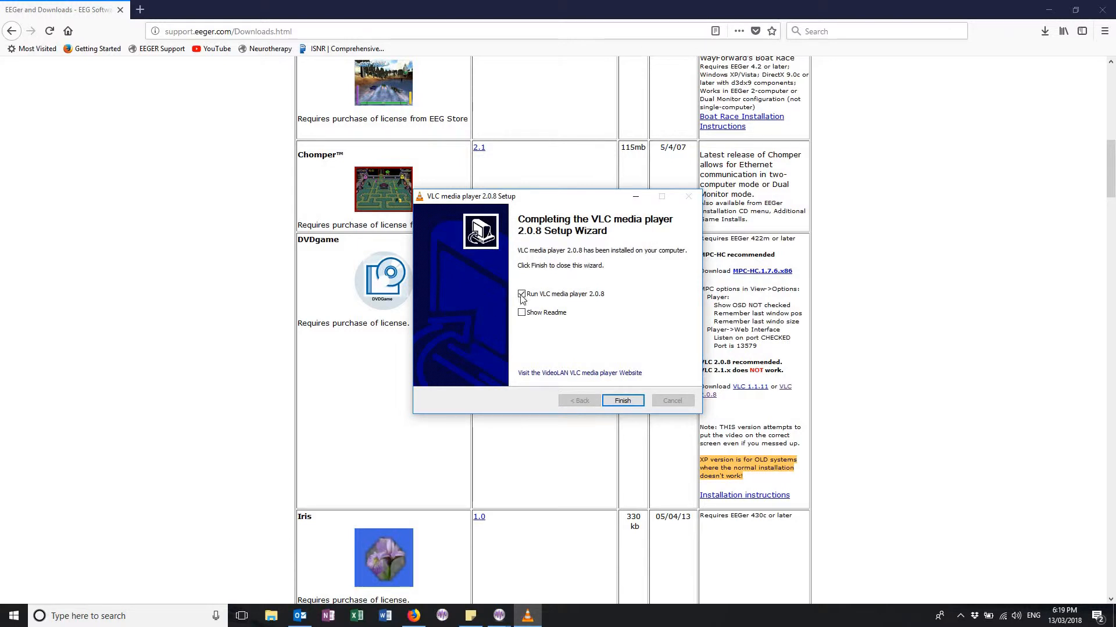
pyautogui.click(626, 402)
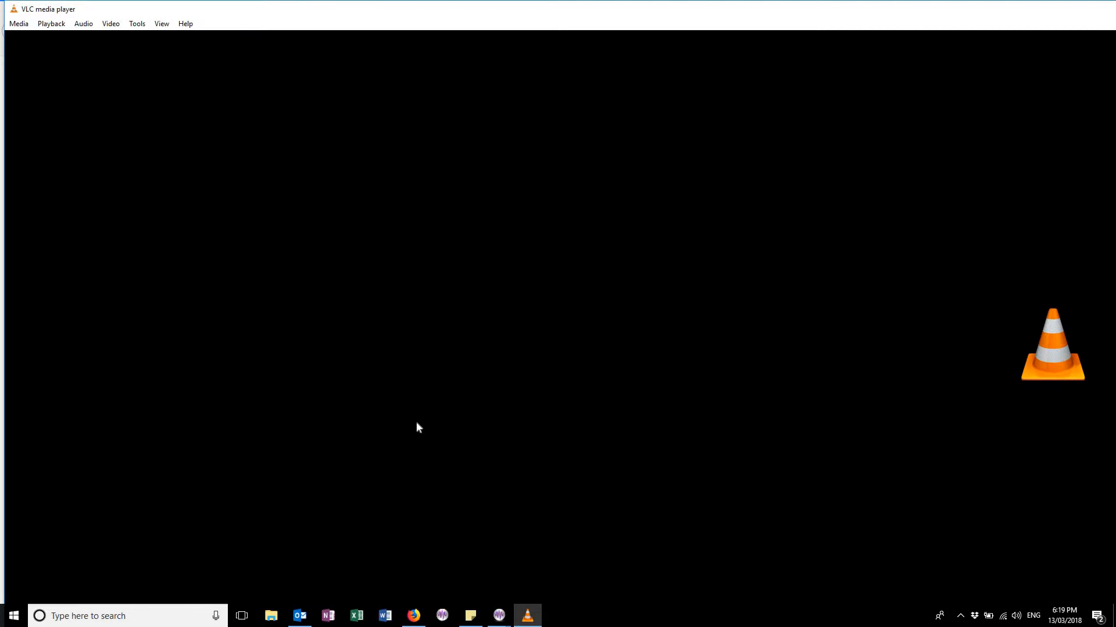
pyautogui.click(27, 25)
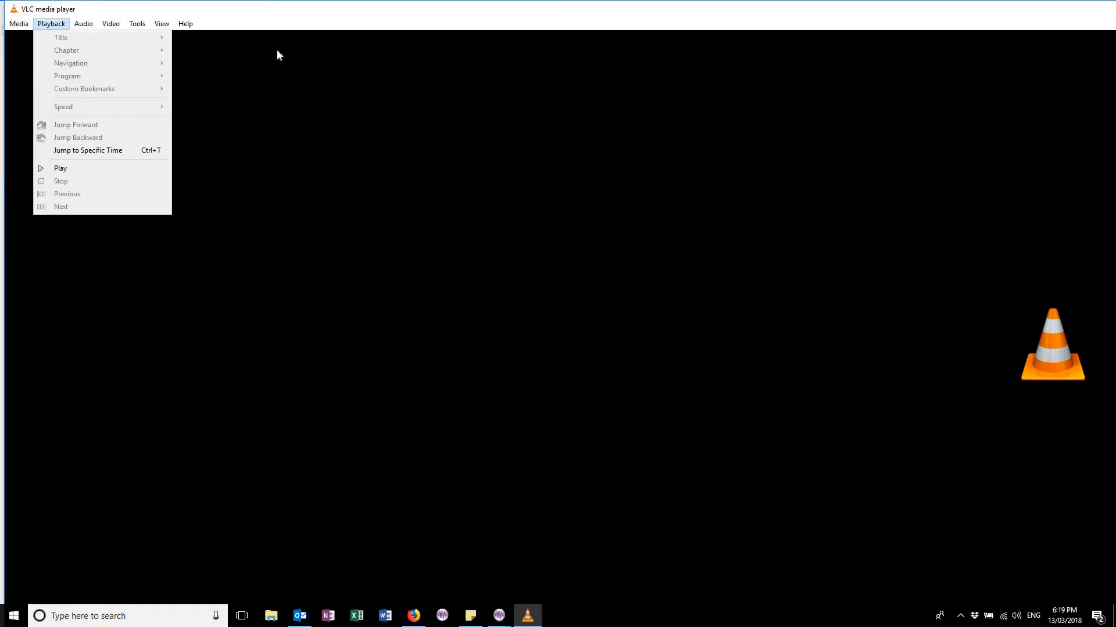
pyautogui.moveTo(185, 20)
pyautogui.moveTo(18, 24)
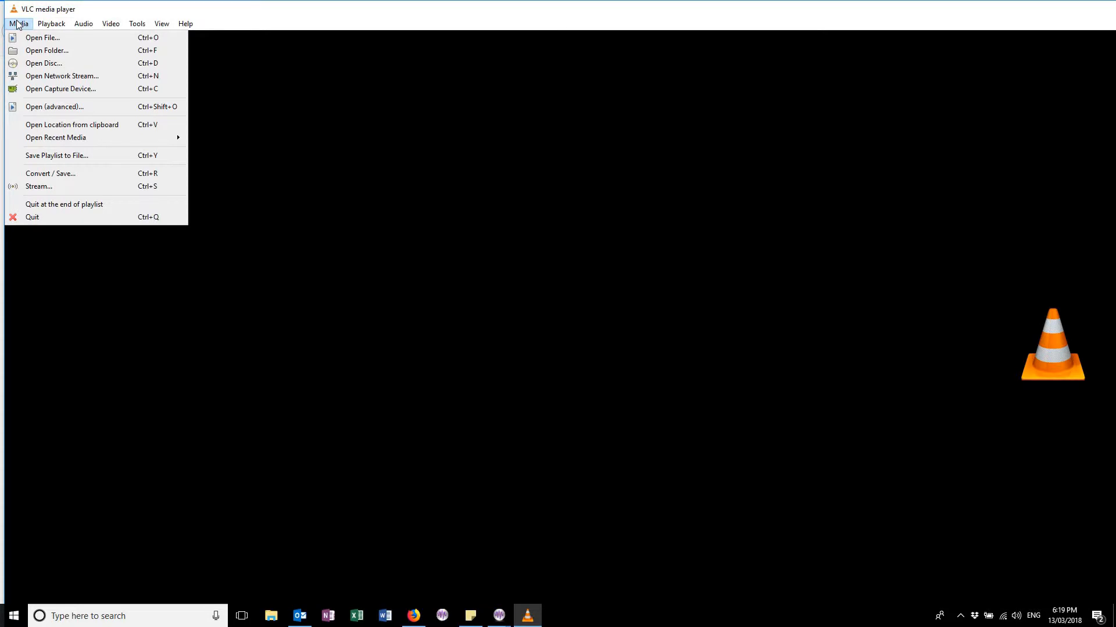
pyautogui.click(405, 8)
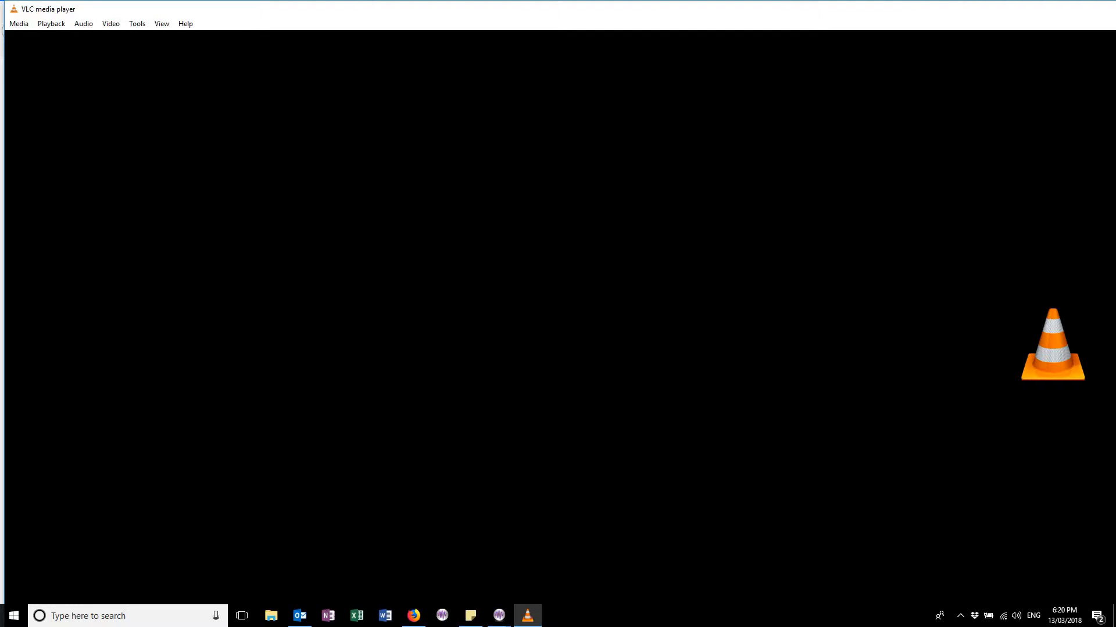
# Step: Check the VLC version in the About dialog and close it
pyautogui.click(186, 23)
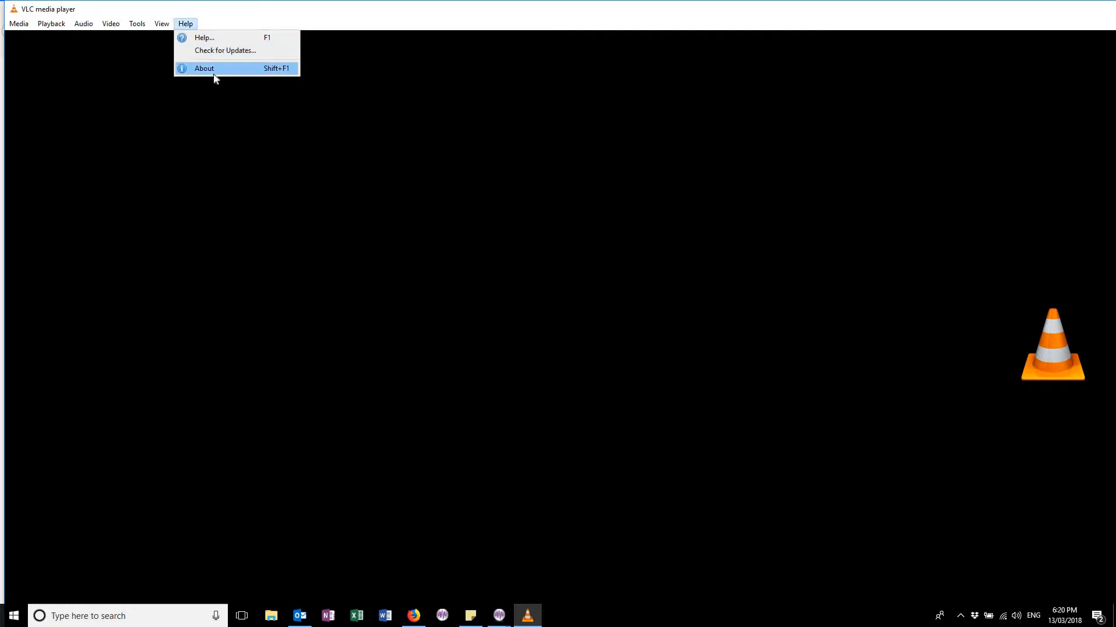
pyautogui.click(214, 71)
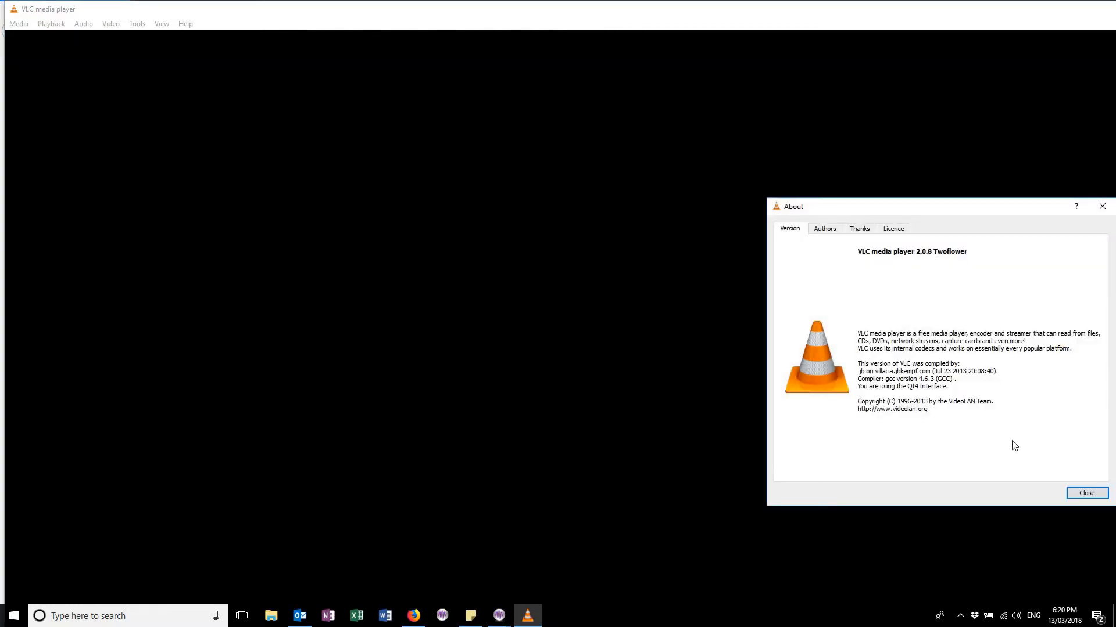
pyautogui.click(1086, 493)
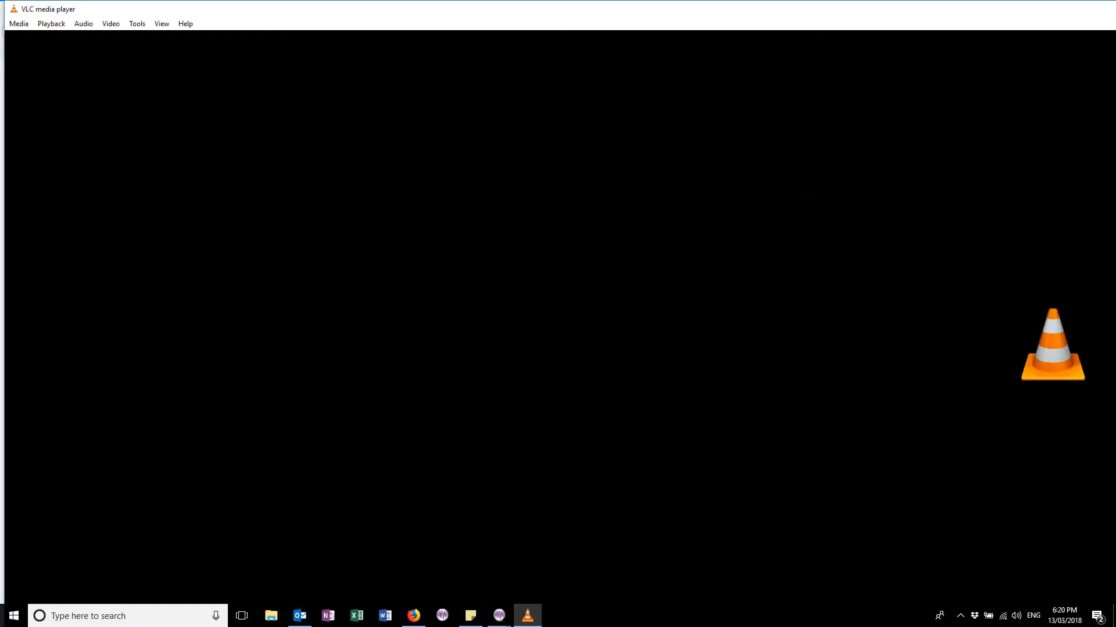
# Step: Close VLC and open Control Panel through the Windows search
pyautogui.hotkey('alt', 'F4')
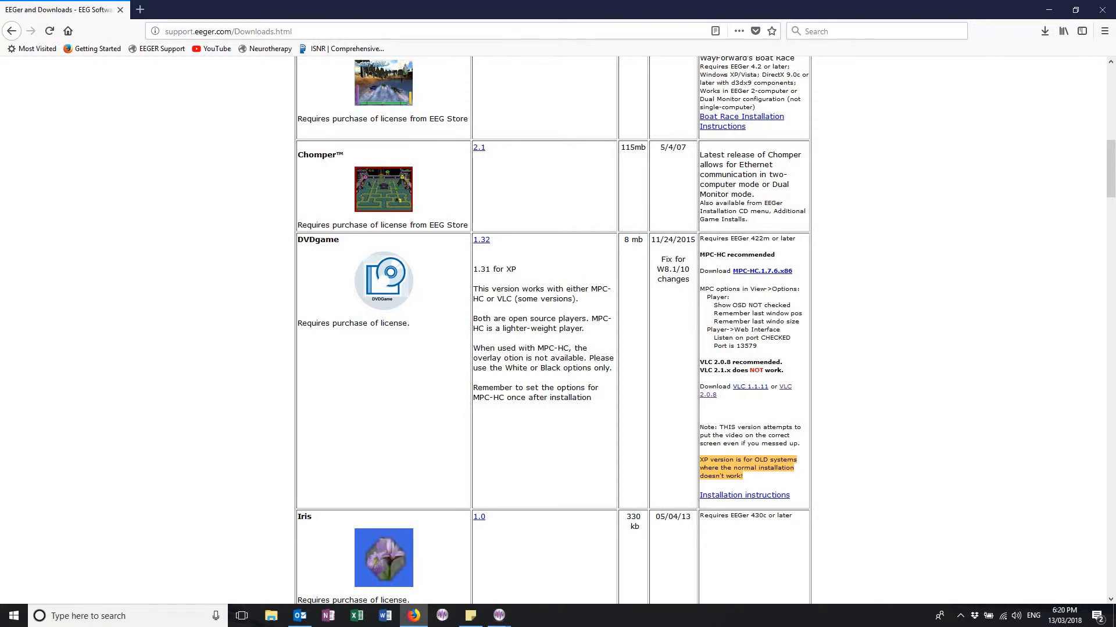
pyautogui.hotkey('alt', 'Tab')
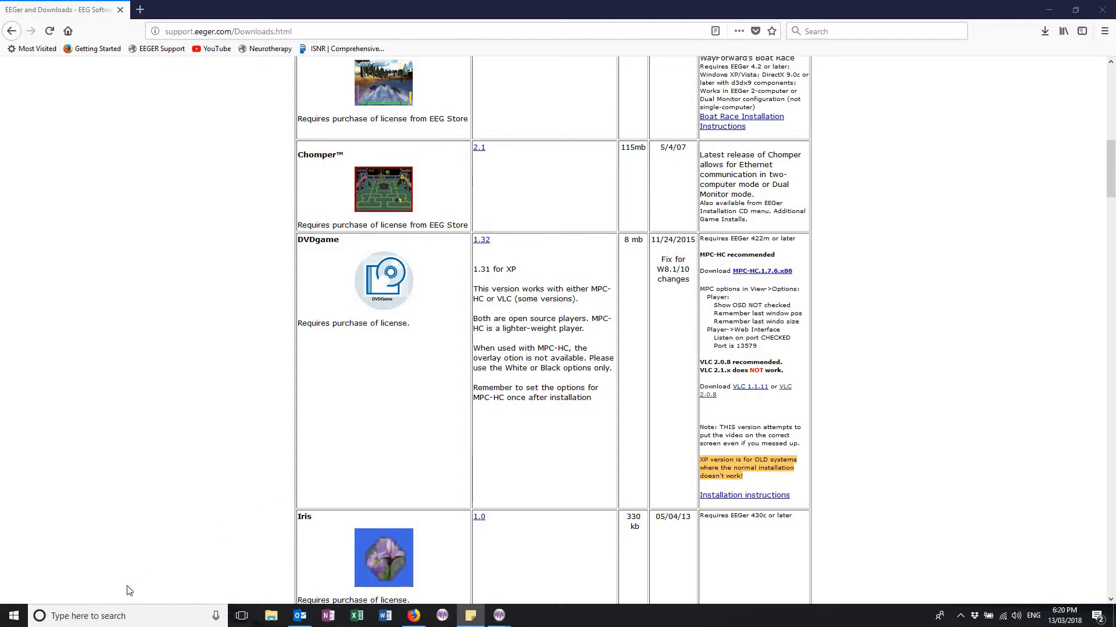
pyautogui.click(103, 617)
pyautogui.write('au')
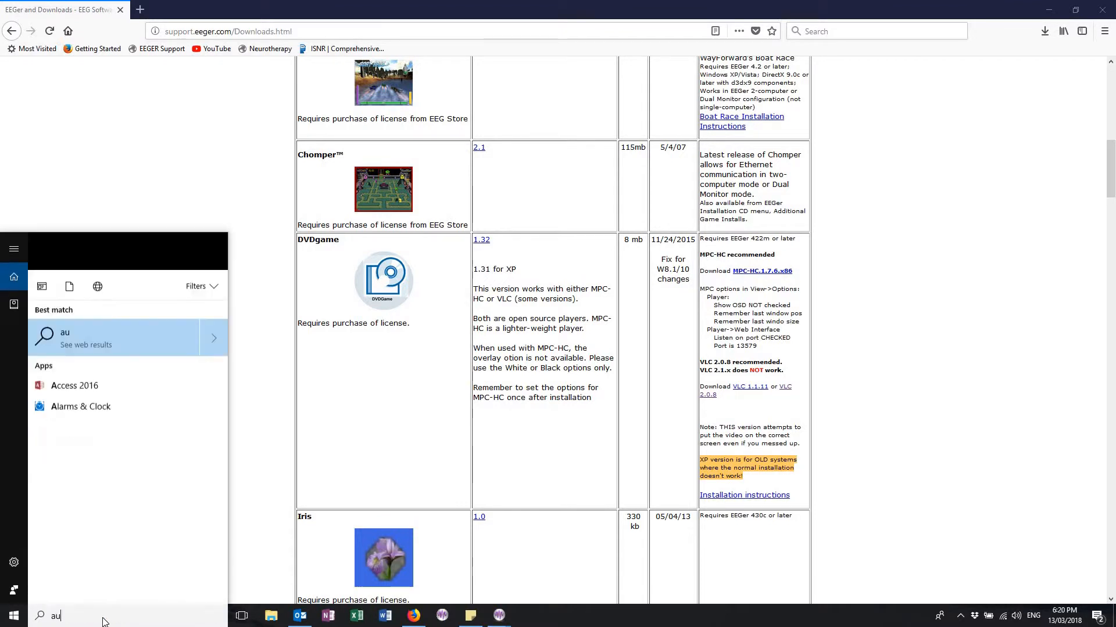
pyautogui.write('top')
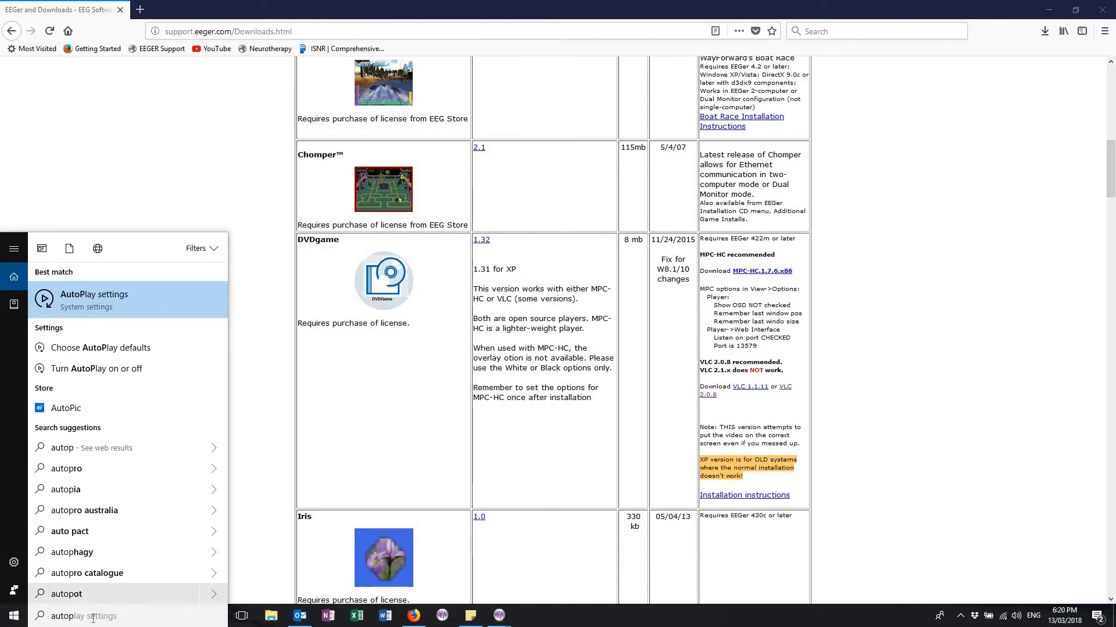
pyautogui.click(33, 621)
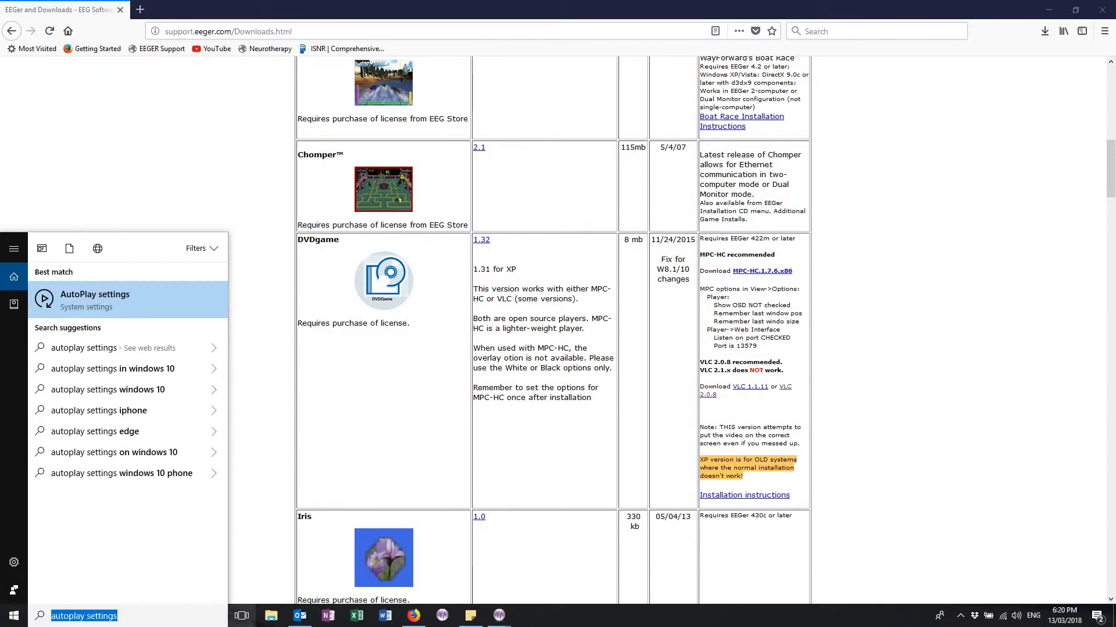
pyautogui.write('contor')
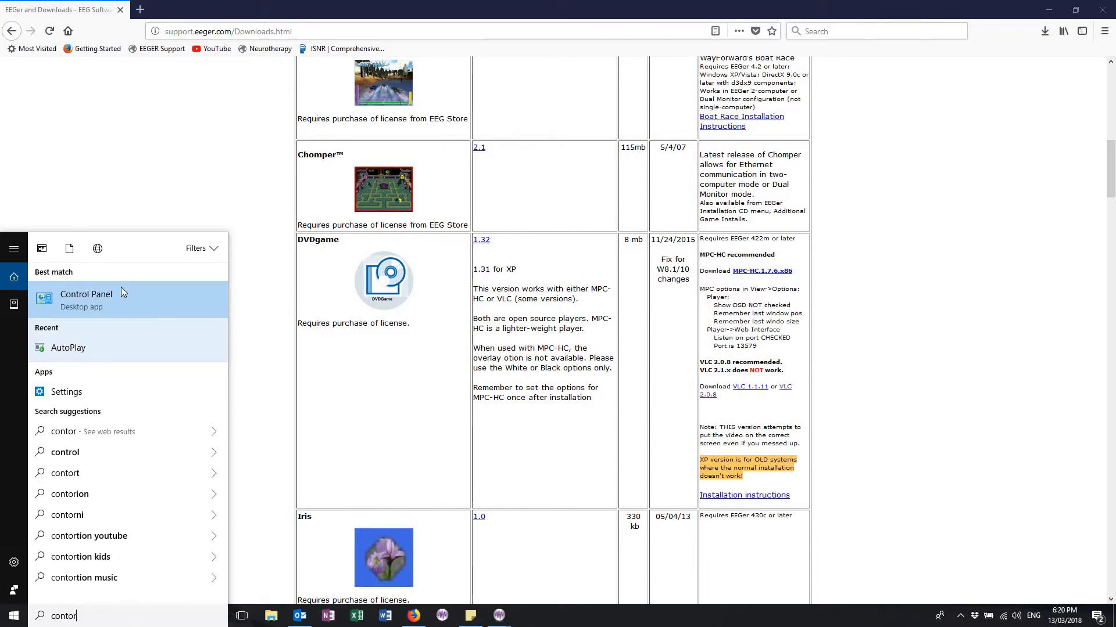
pyautogui.click(108, 295)
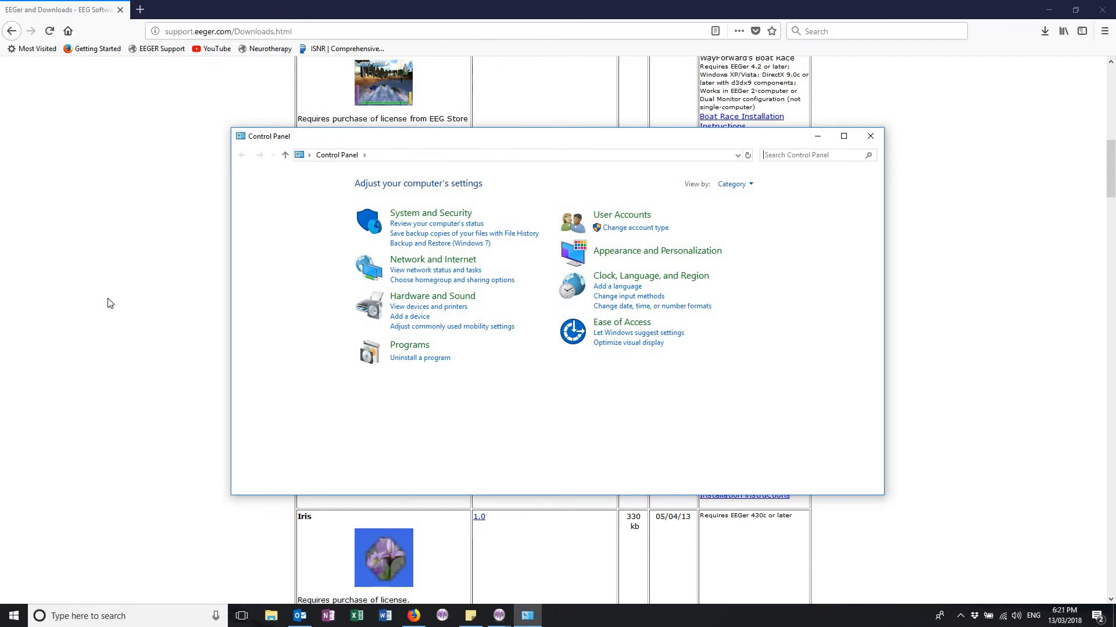
# Step: Open the AutoPlay settings under Hardware and Sound and maximize the window
pyautogui.click(441, 296)
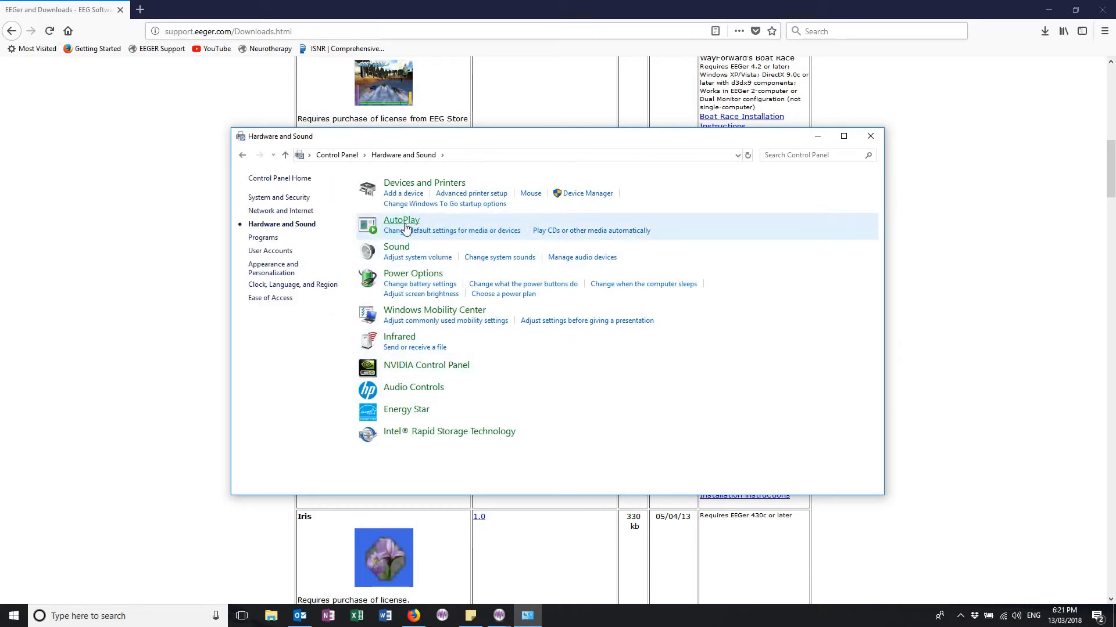
pyautogui.click(405, 226)
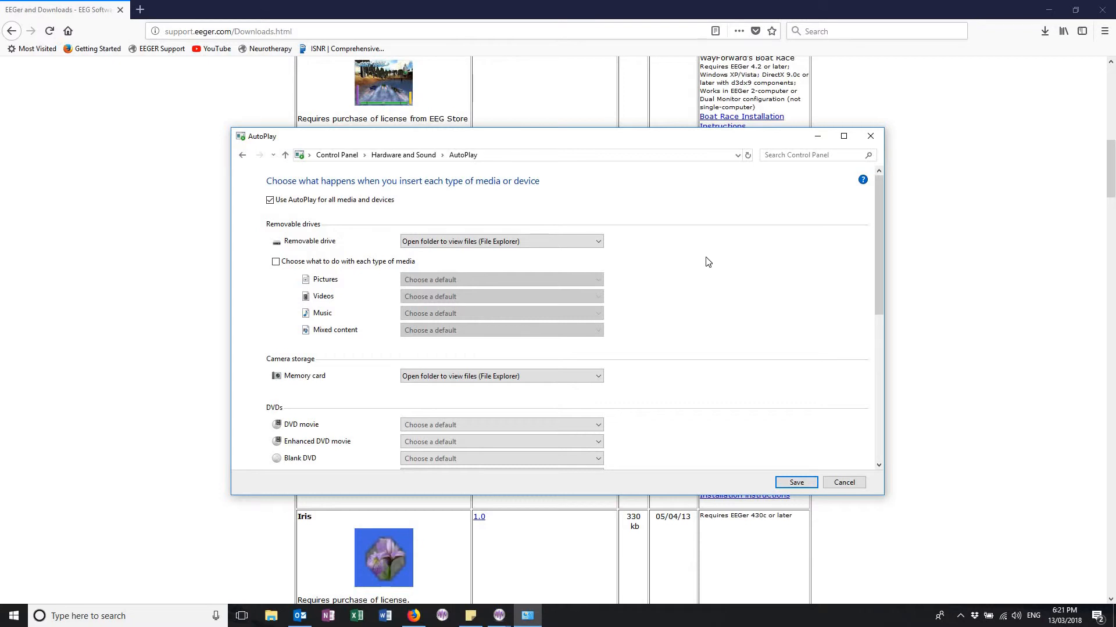
pyautogui.click(844, 136)
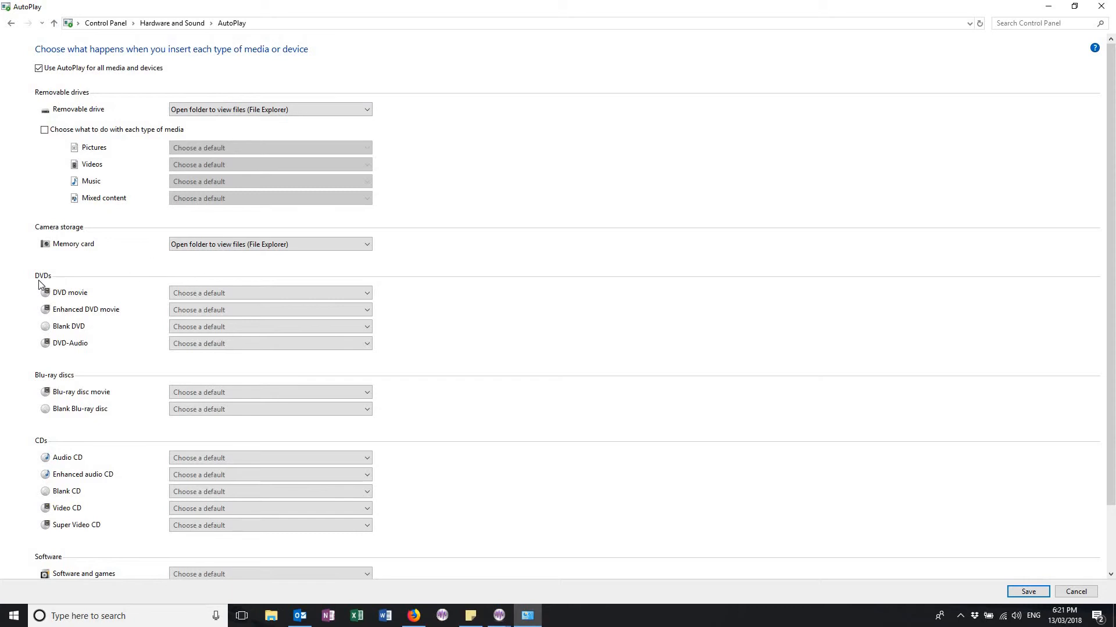
# Step: Set the AutoPlay action for every DVD and Blu-ray disc type to Take no action
pyautogui.click(369, 295)
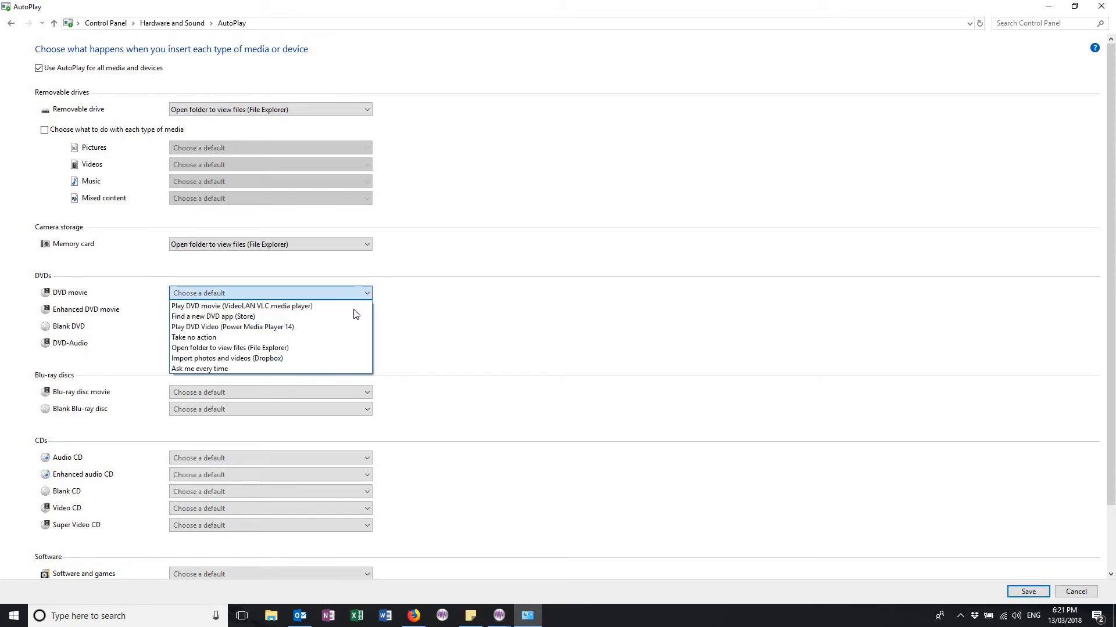
pyautogui.click(347, 338)
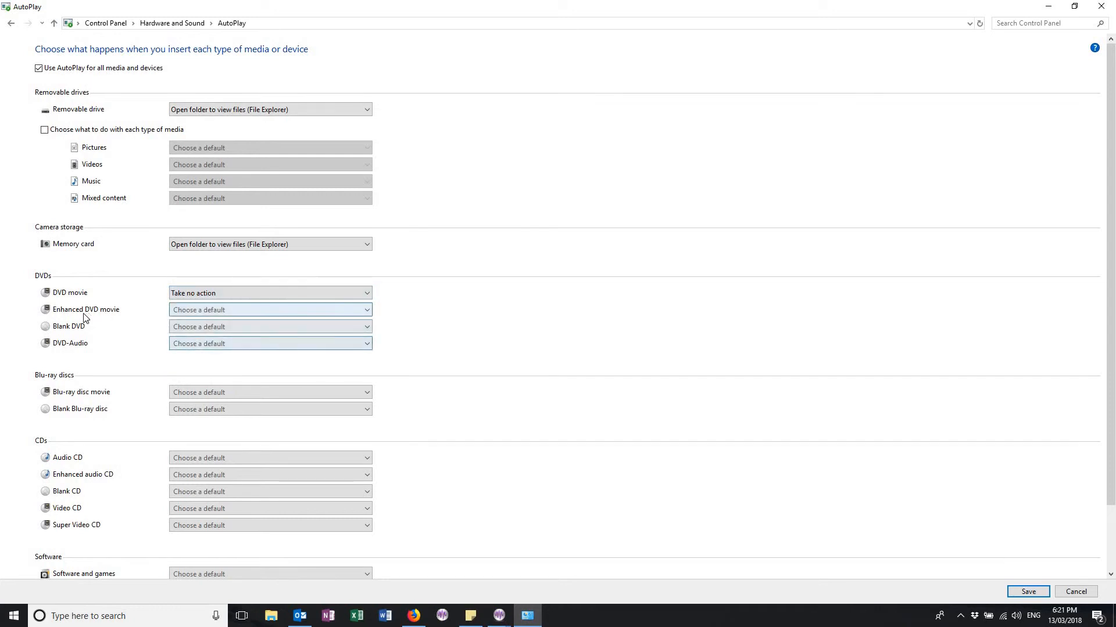
pyautogui.click(367, 311)
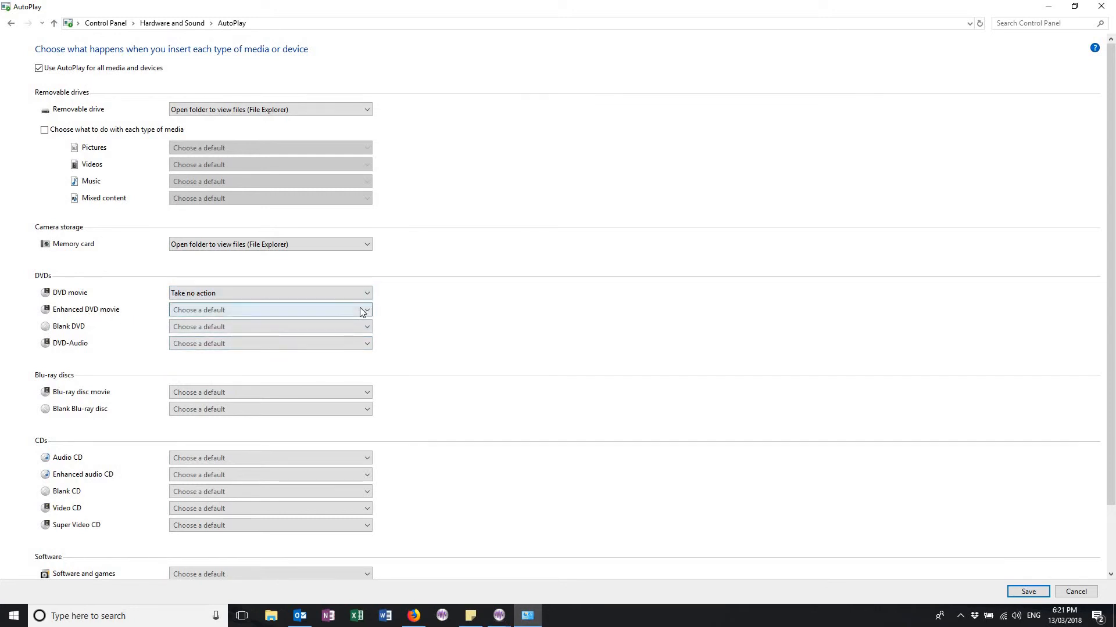
pyautogui.click(329, 361)
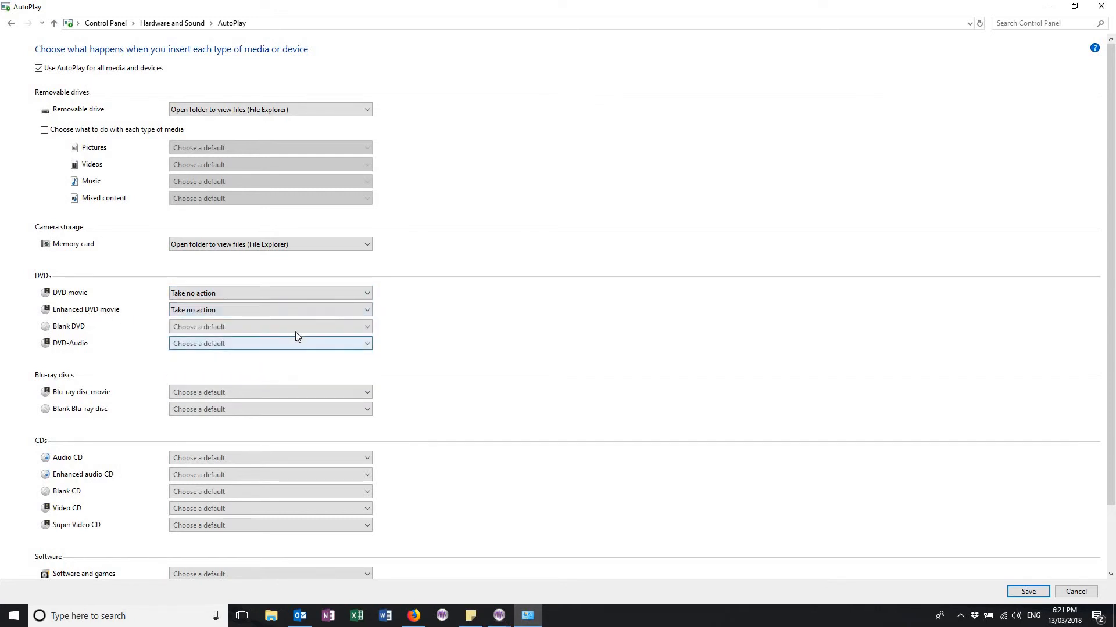
pyautogui.click(291, 329)
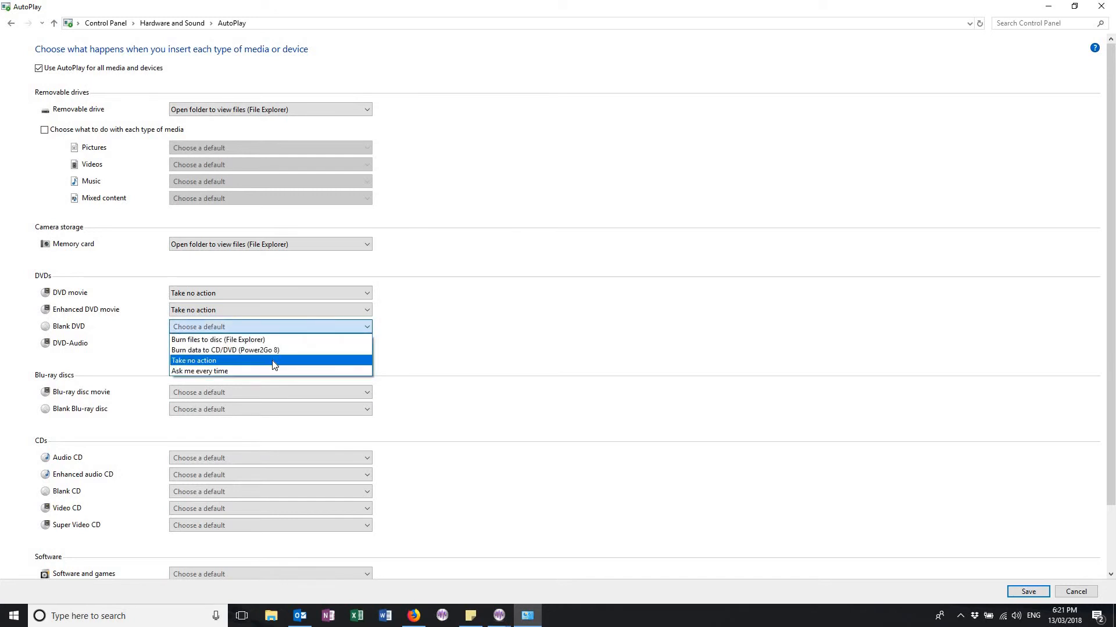
pyautogui.click(272, 361)
pyautogui.click(264, 345)
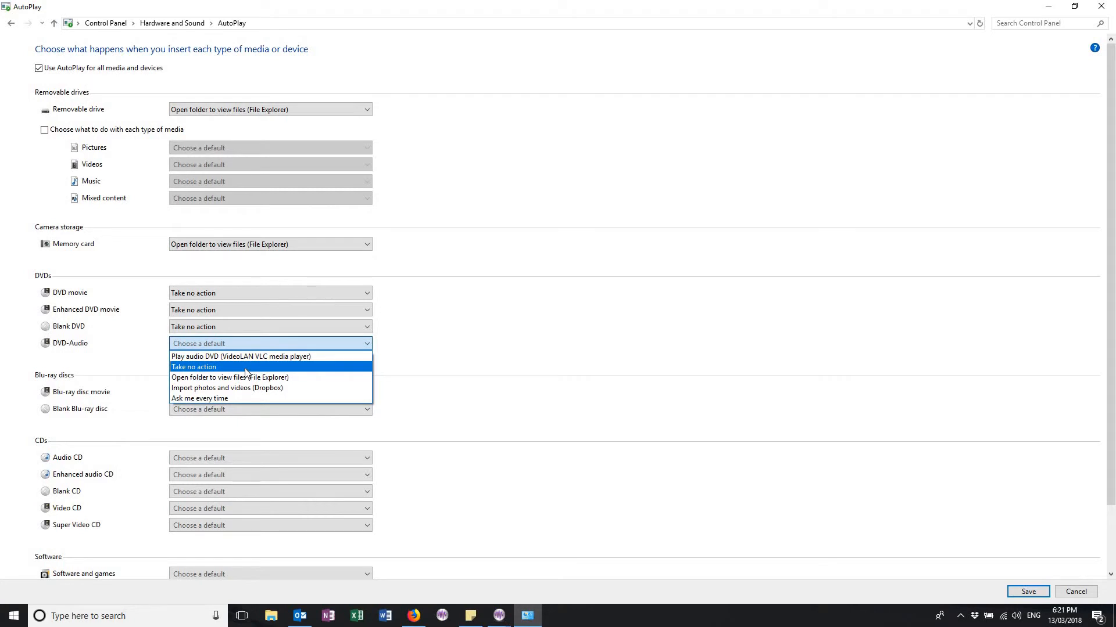
pyautogui.click(246, 368)
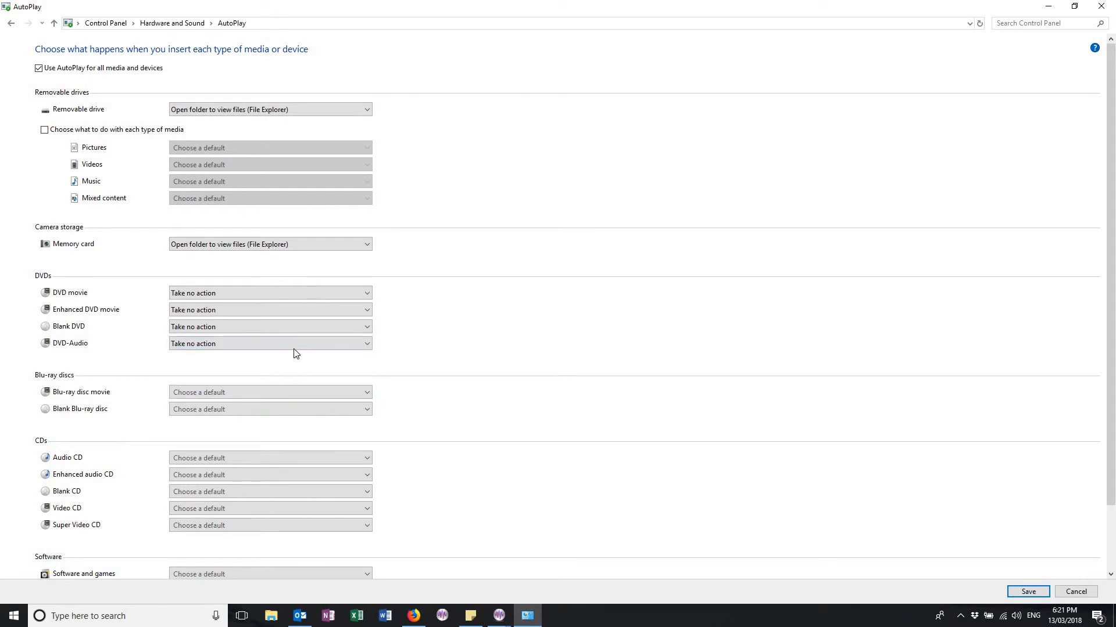
pyautogui.click(284, 394)
pyautogui.click(281, 406)
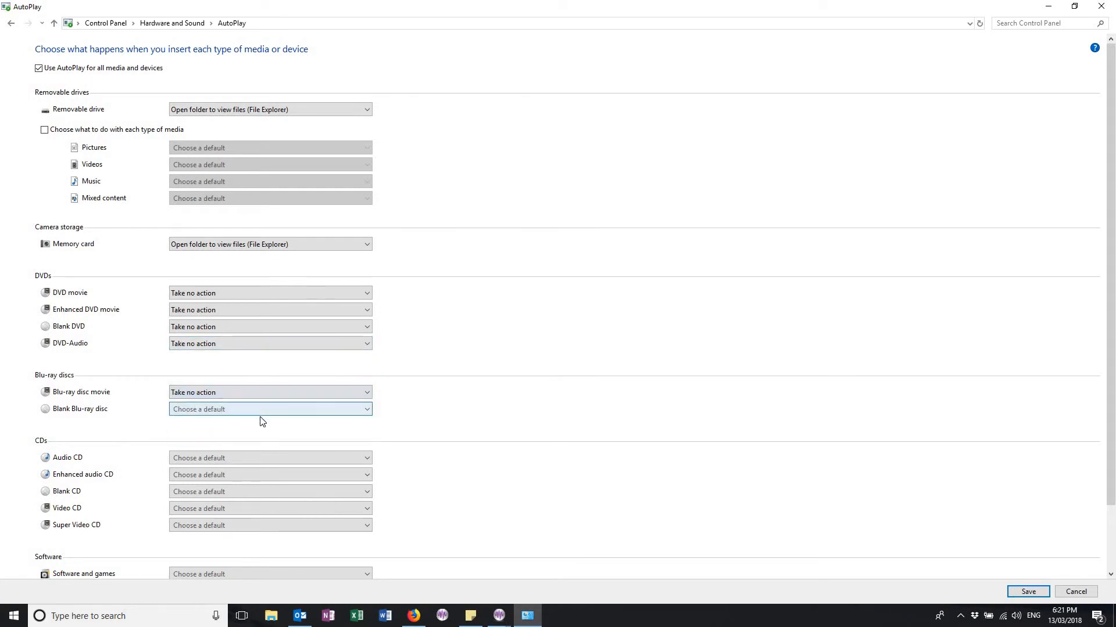
pyautogui.click(260, 416)
pyautogui.click(254, 439)
# Step: Set the AutoPlay action for Video CD, Super Video CD, Blank CD, Enhanced audio CD and Audio CD to Take no action
pyautogui.scroll(-1, 102, 438)
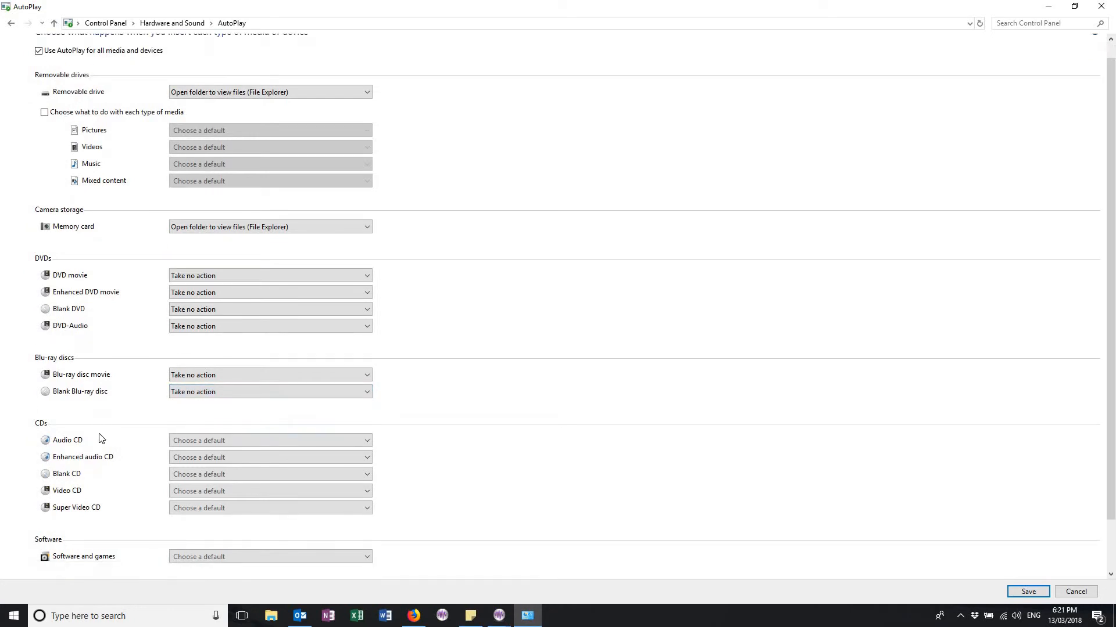
pyautogui.scroll(-1, 104, 445)
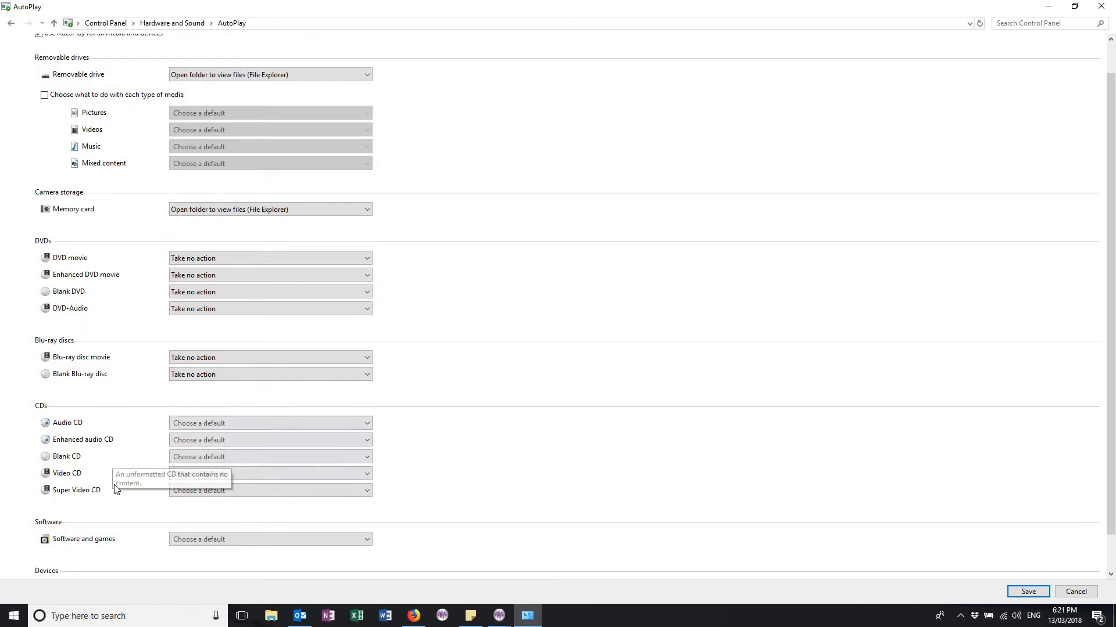
pyautogui.click(266, 476)
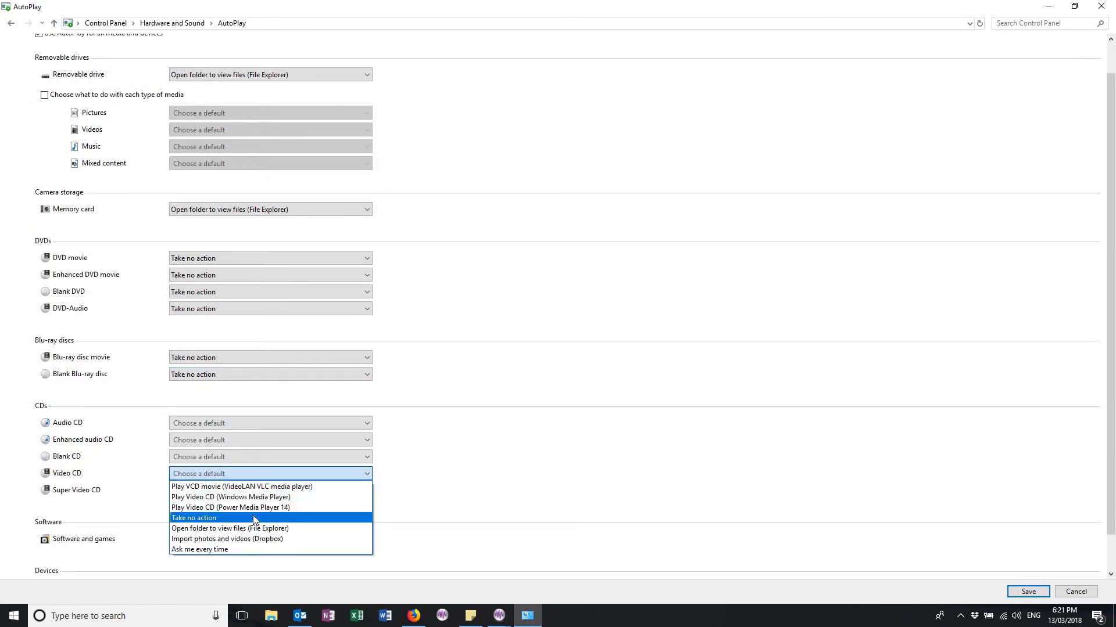
pyautogui.click(256, 518)
pyautogui.click(225, 492)
pyautogui.click(221, 530)
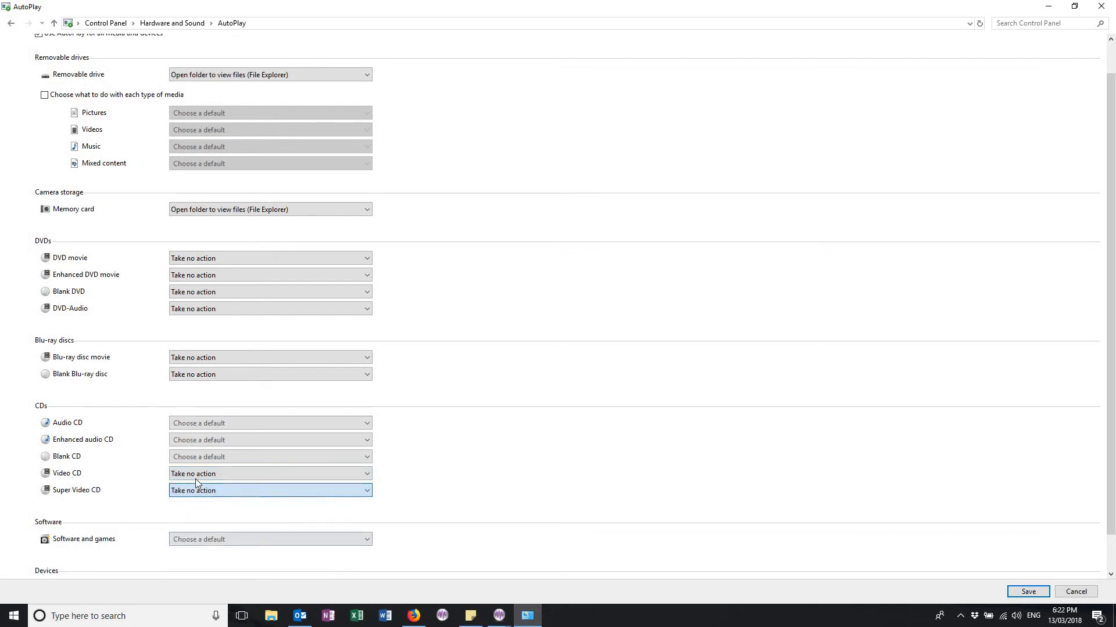
pyautogui.click(222, 457)
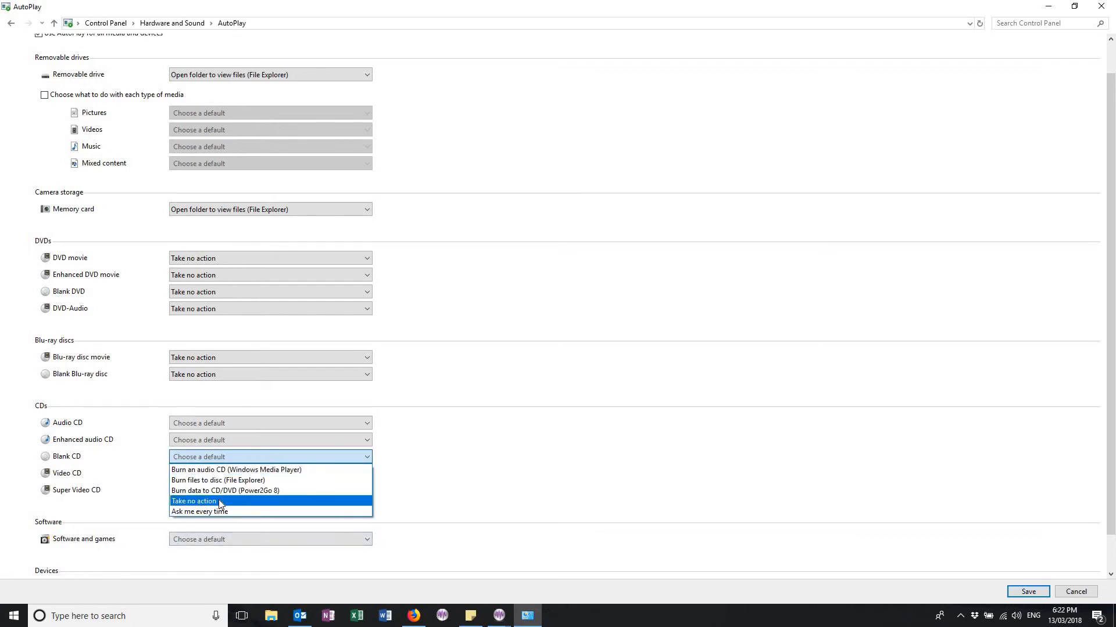
pyautogui.click(218, 499)
pyautogui.click(204, 440)
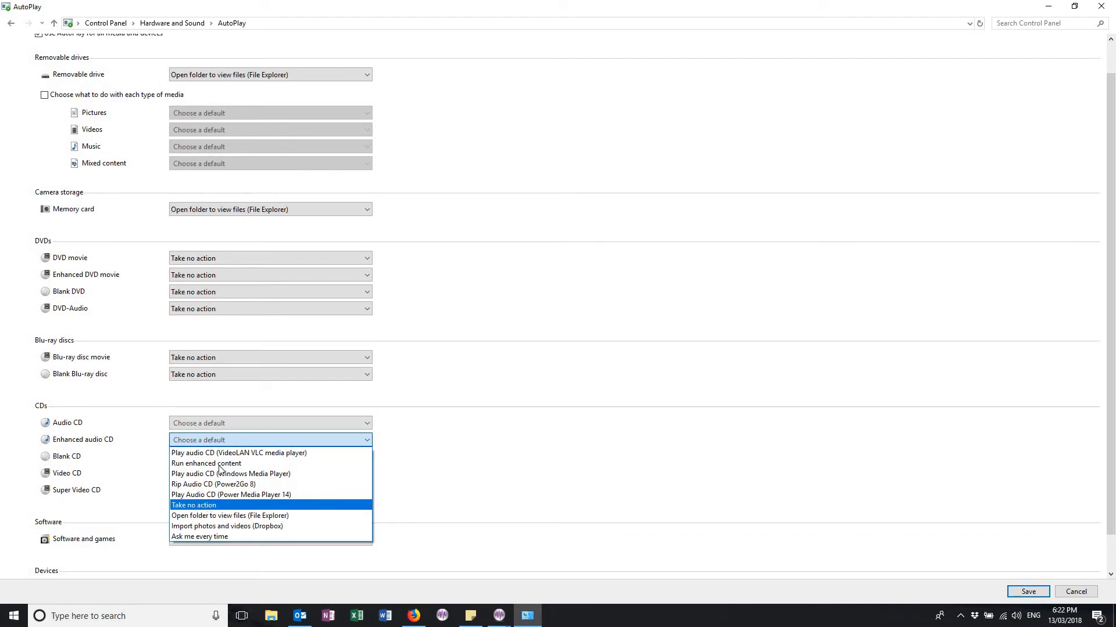
pyautogui.click(220, 498)
pyautogui.click(225, 424)
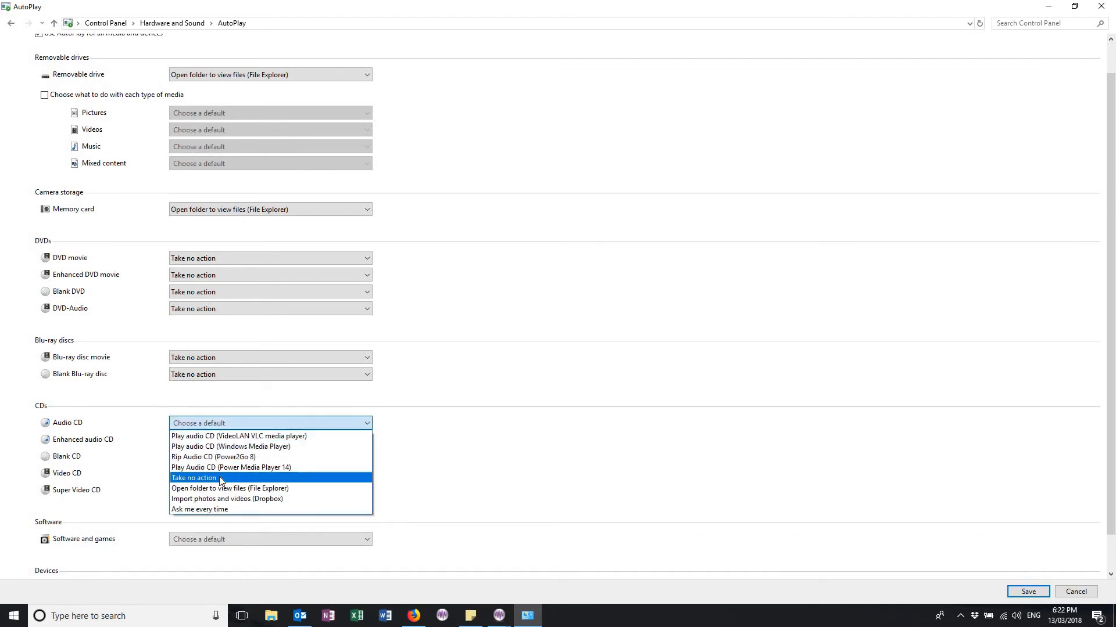
pyautogui.click(221, 474)
# Step: Save the AutoPlay settings and close Control Panel
pyautogui.scroll(-1, 450, 362)
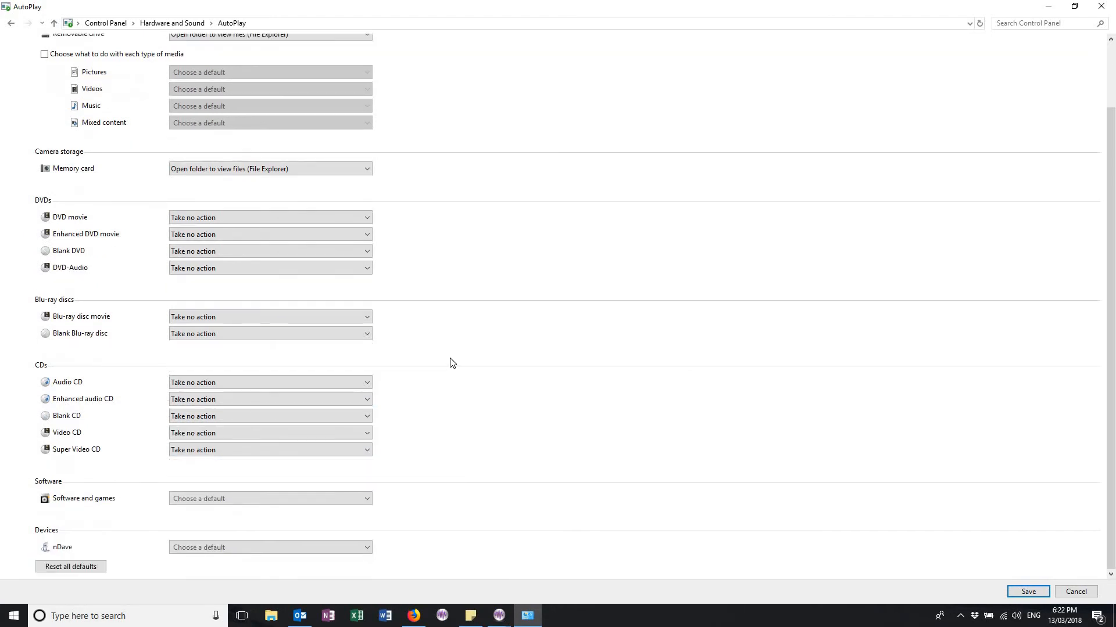
pyautogui.click(1028, 592)
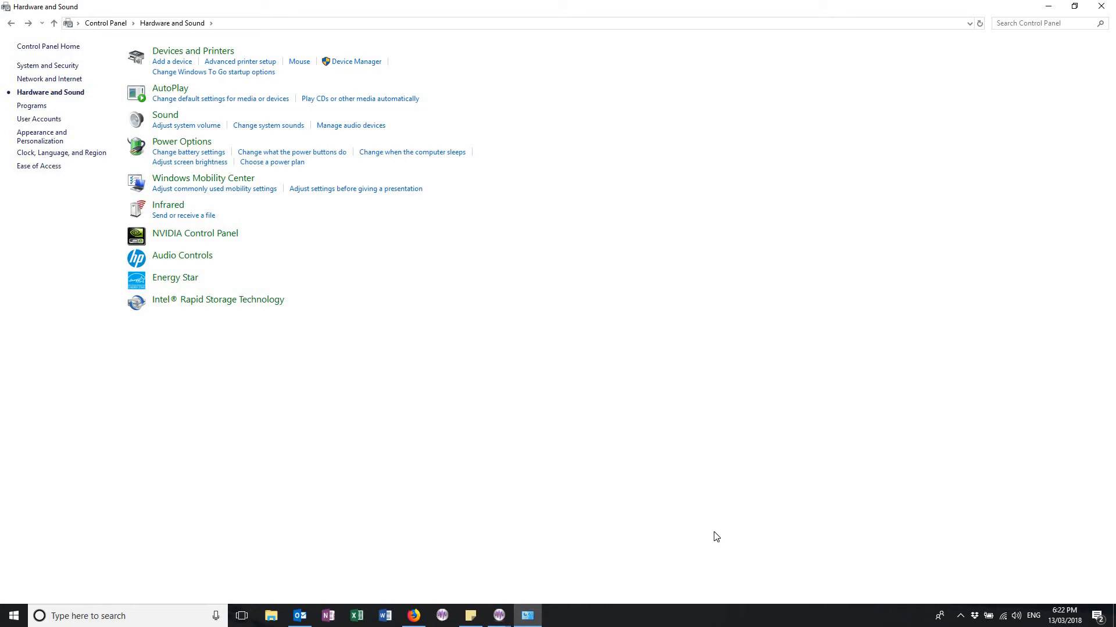
pyautogui.click(1101, 6)
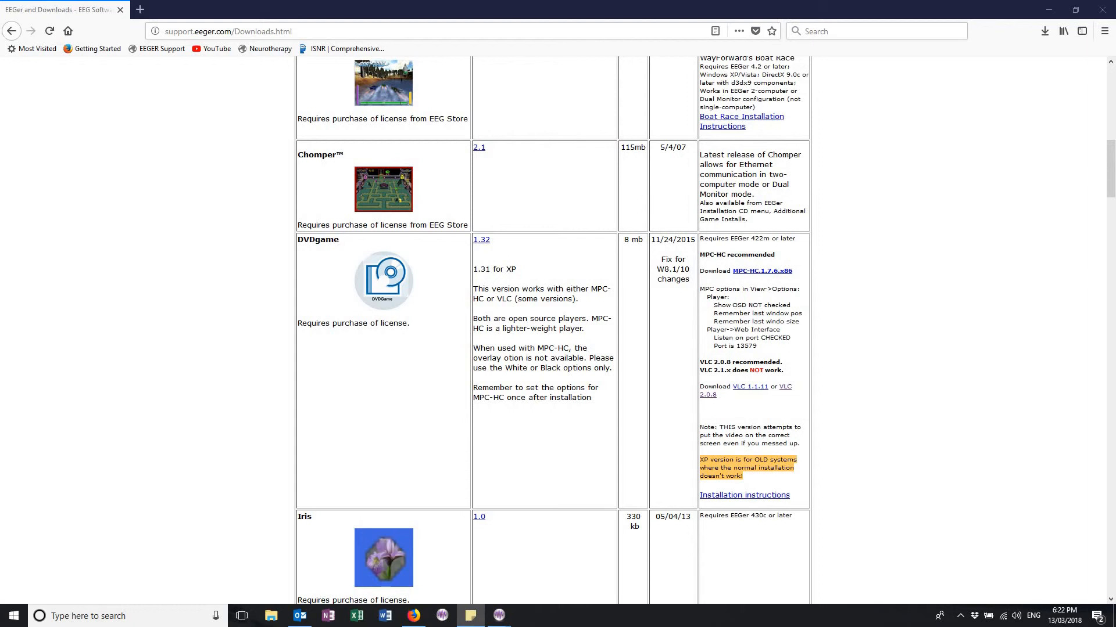
# Step: Minimize the browser, switch to EEGer and start replaying a session
pyautogui.click(1049, 6)
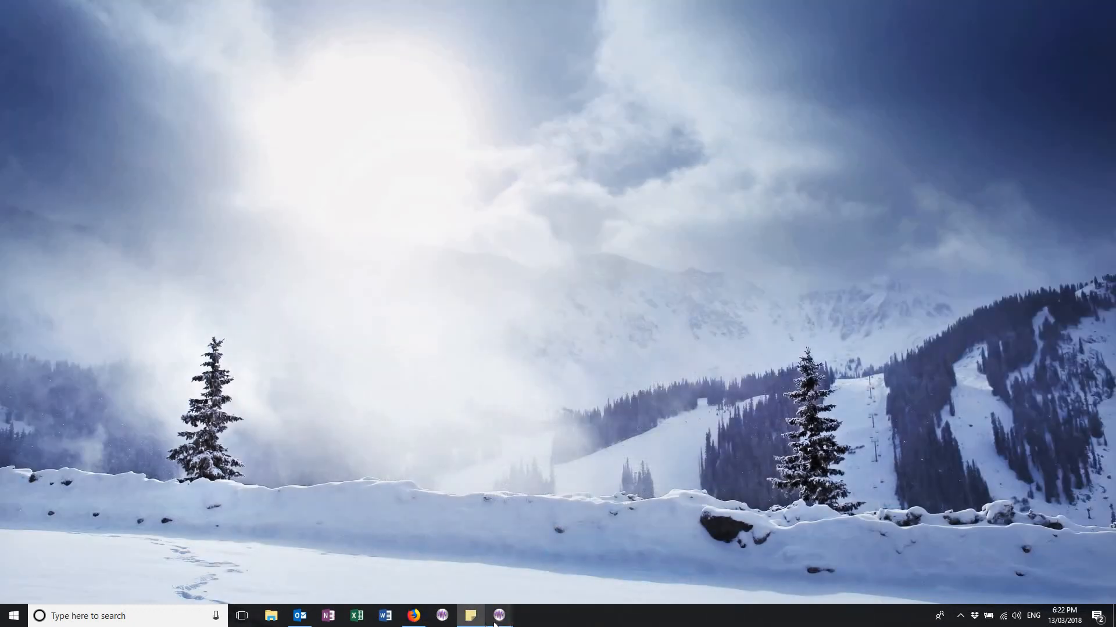
pyautogui.moveTo(496, 619)
pyautogui.click(449, 571)
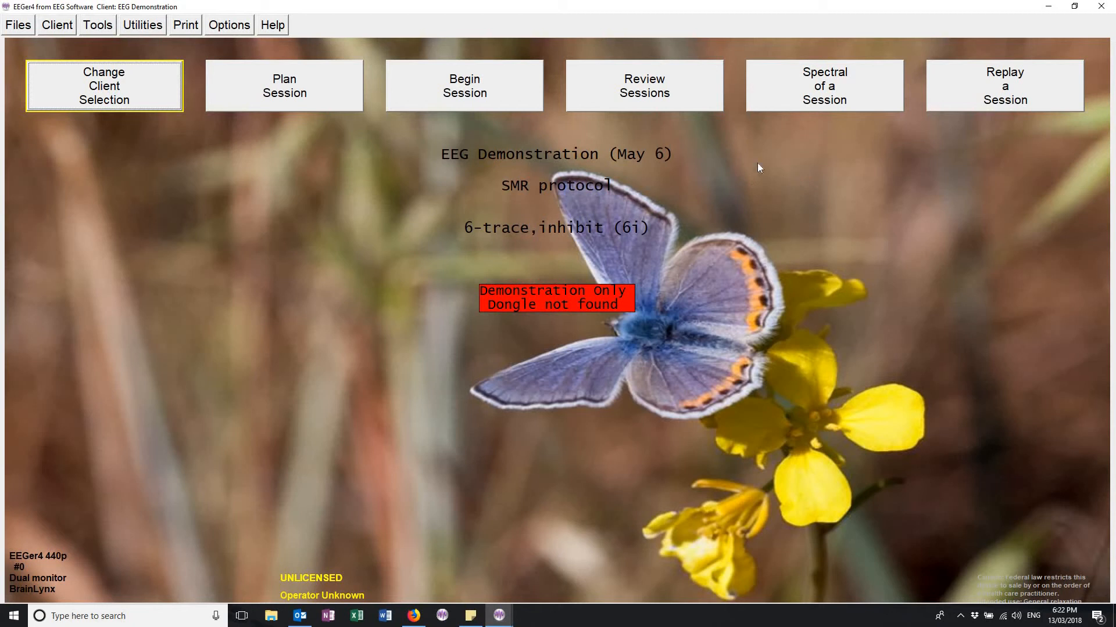
pyautogui.click(1040, 88)
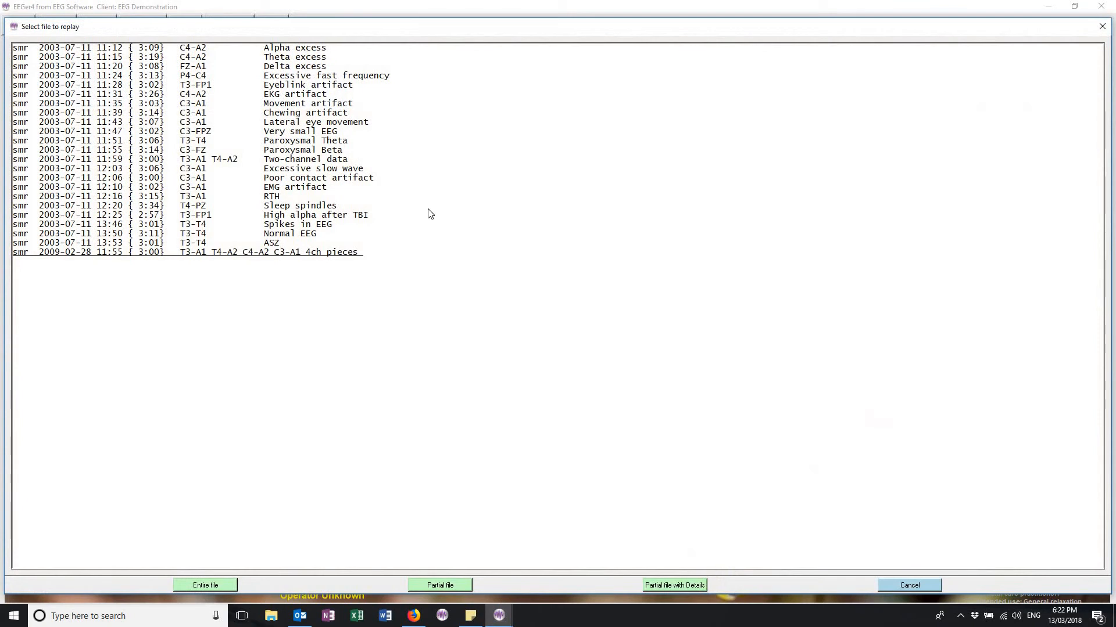
pyautogui.doubleClick(306, 233)
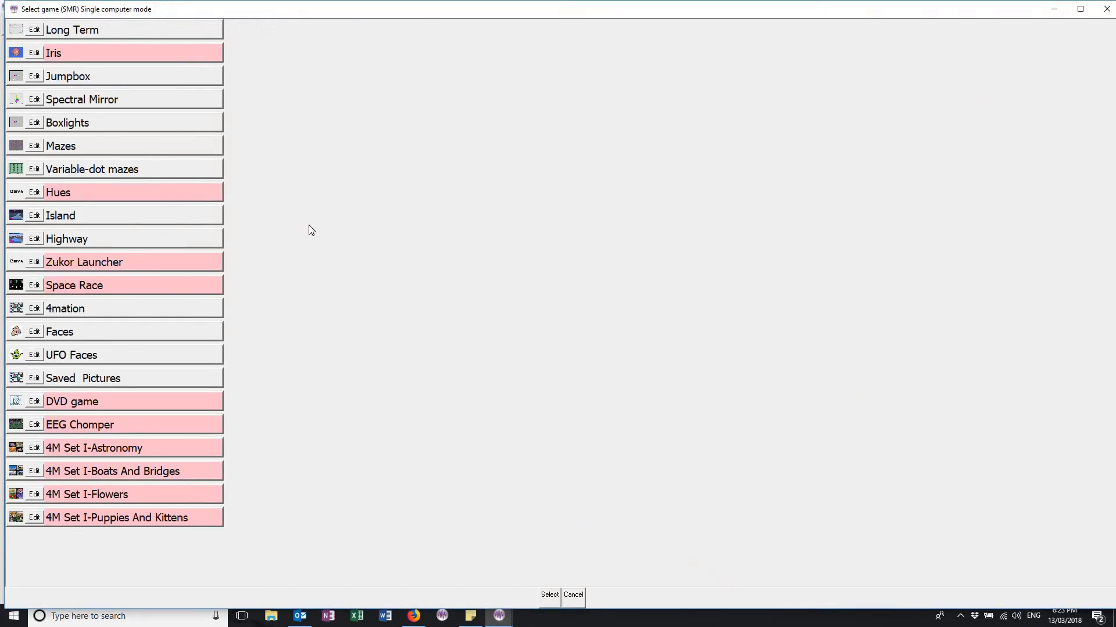
# Step: Choose the DVD game for the session, dismiss the no-DVD message and close the VLC player window
pyautogui.doubleClick(129, 402)
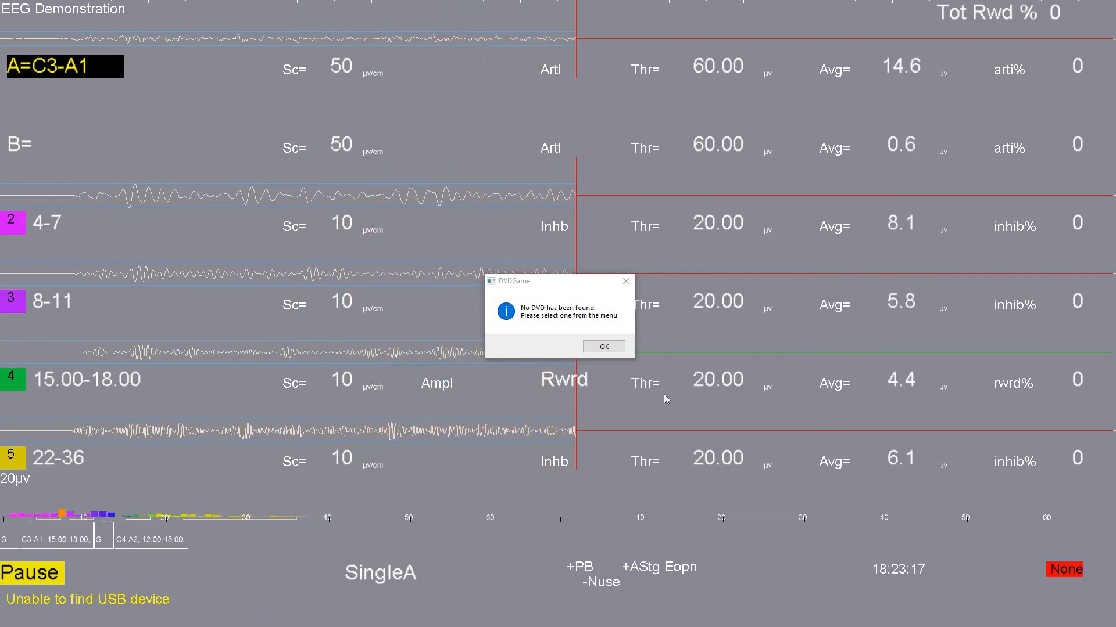
pyautogui.click(604, 347)
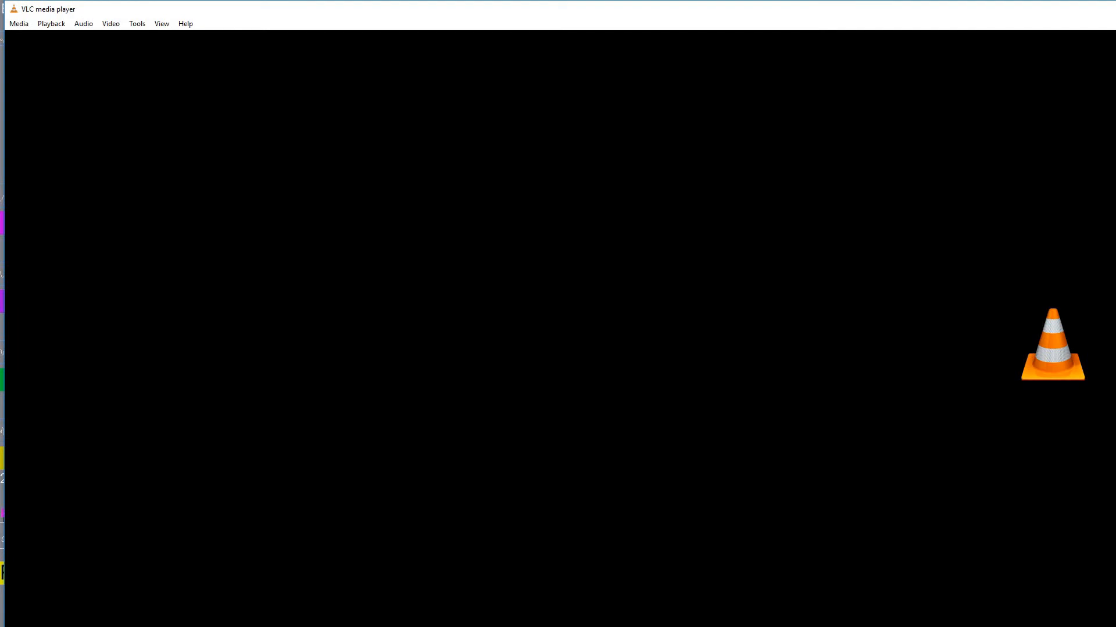
pyautogui.hotkey('alt', 'F4')
pyautogui.click(19, 24)
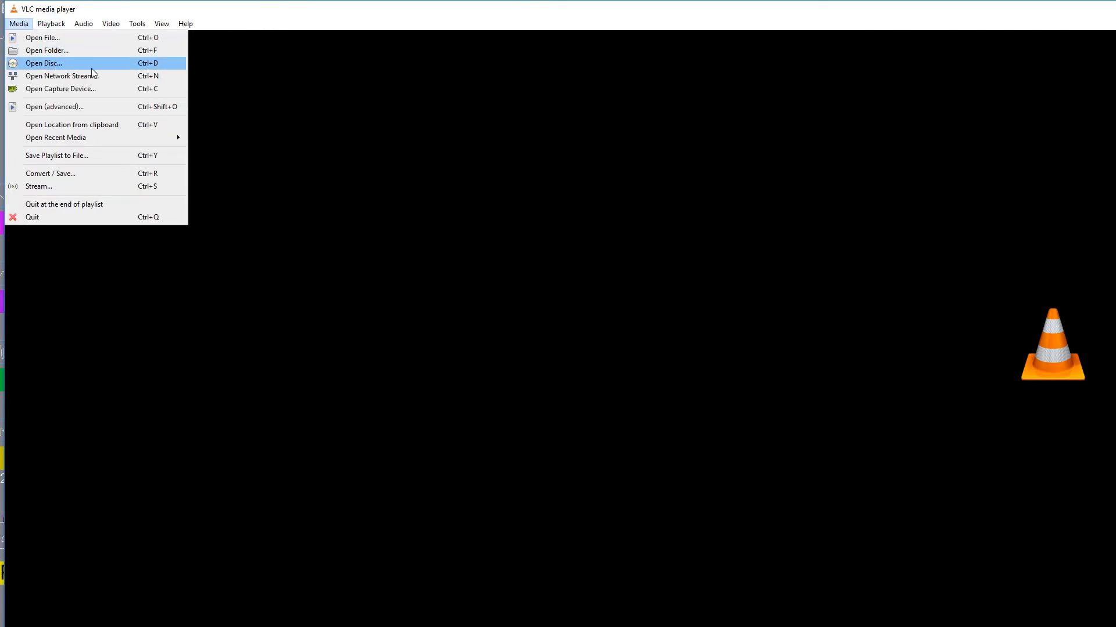
pyautogui.click(522, 13)
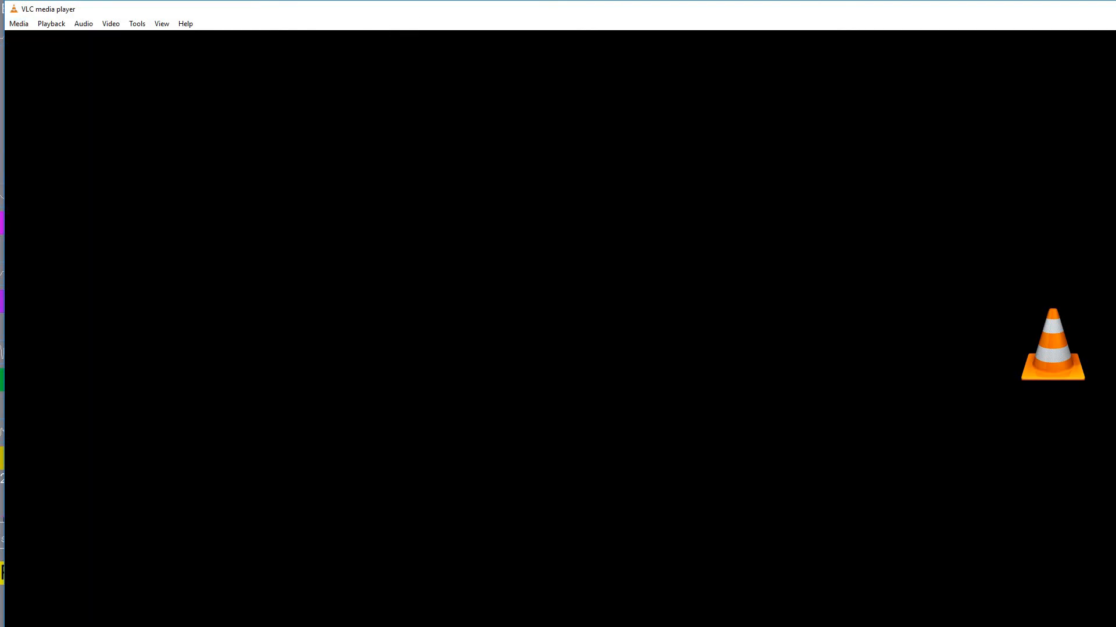
pyautogui.hotkey('alt', 'F4')
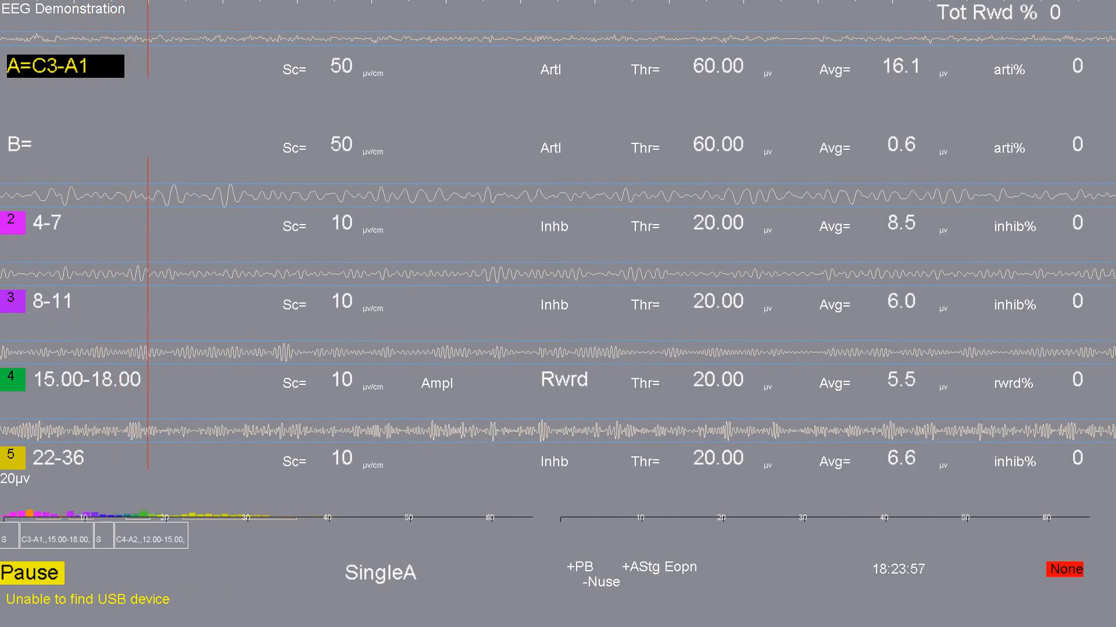